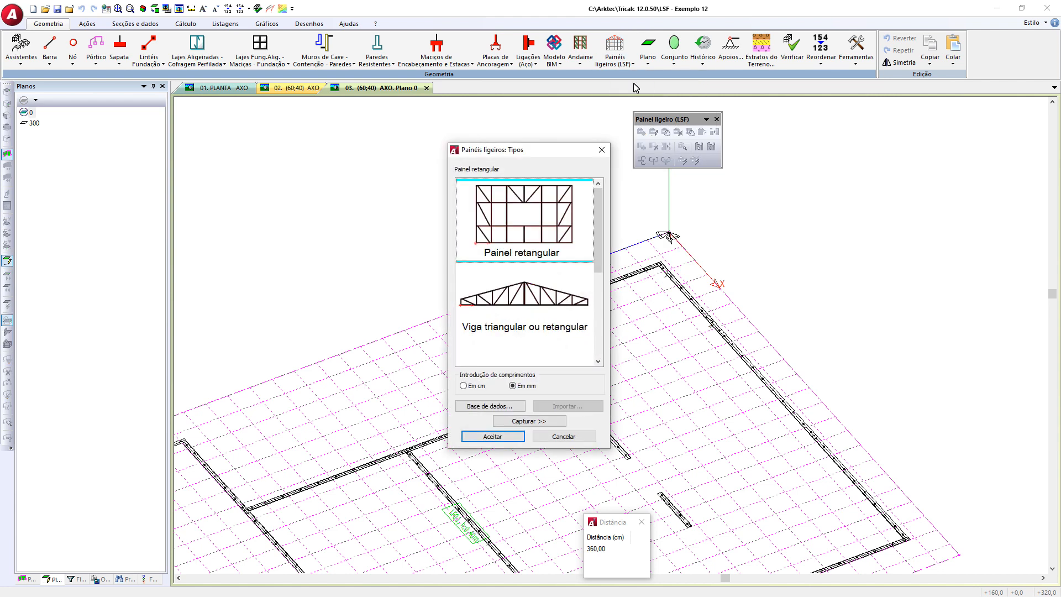
- Start a new rectangular light panel (Painel retangular) with lengths entered in centimetres
{"action": "left_click_drag", "start_coordinate": [550, 154], "coordinate": [294, 141]}
{"action": "left_click", "coordinate": [338, 183]}
{"action": "left_click_drag", "start_coordinate": [340, 187], "coordinate": [359, 174]}
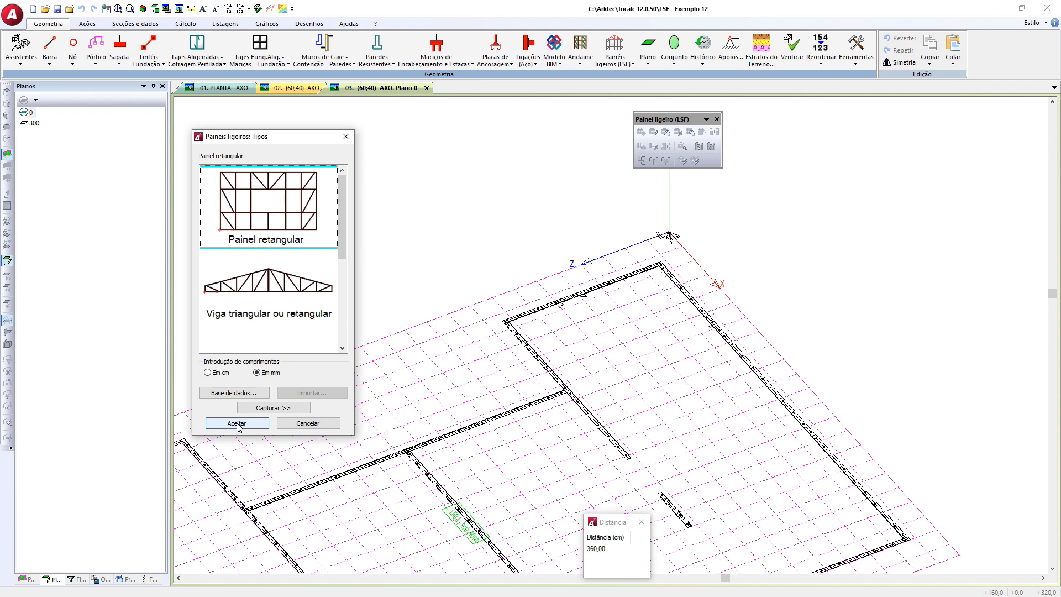
{"action": "left_click", "coordinate": [208, 372]}
{"action": "left_click", "coordinate": [238, 423]}
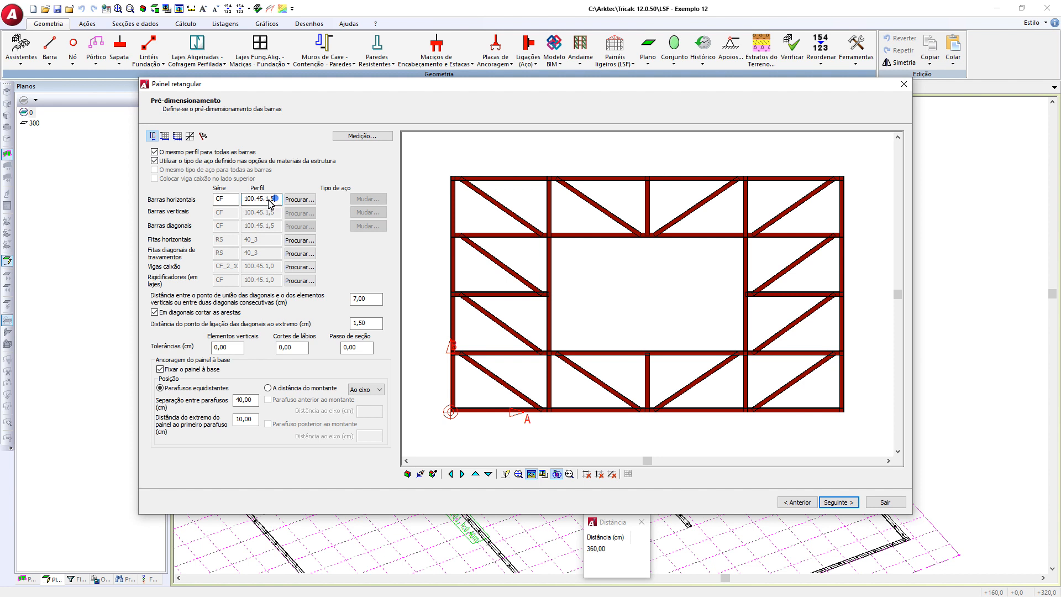
- Try allowing separate profiles for the horizontal, vertical and diagonal bars, and restore the common profile for all bars
{"action": "middle_click_drag", "start_coordinate": [526, 339], "coordinate": [512, 352]}
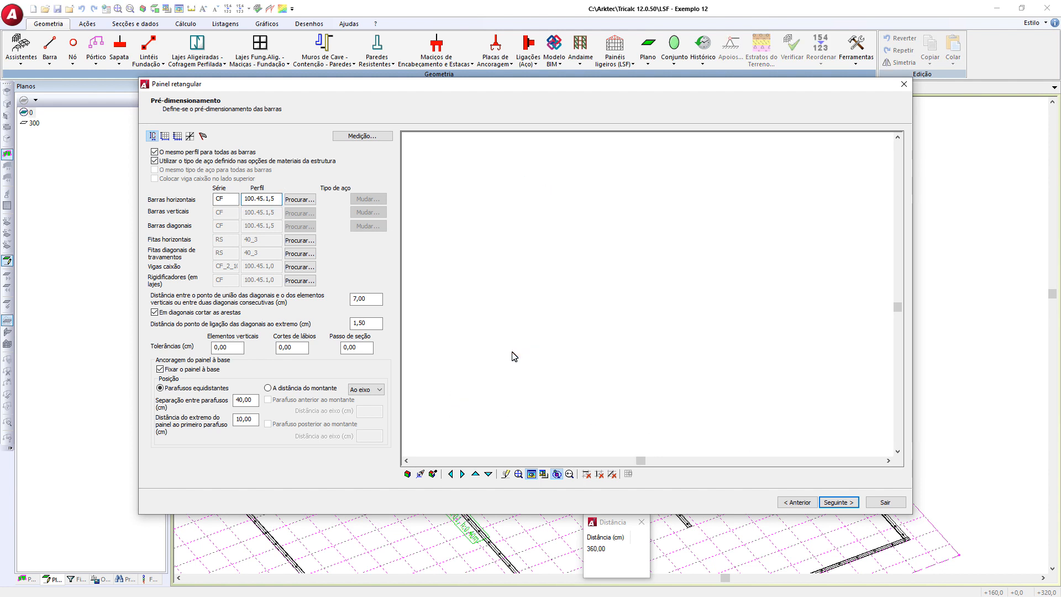
{"action": "scroll", "coordinate": [466, 319], "scroll_direction": "up", "scroll_amount": 3}
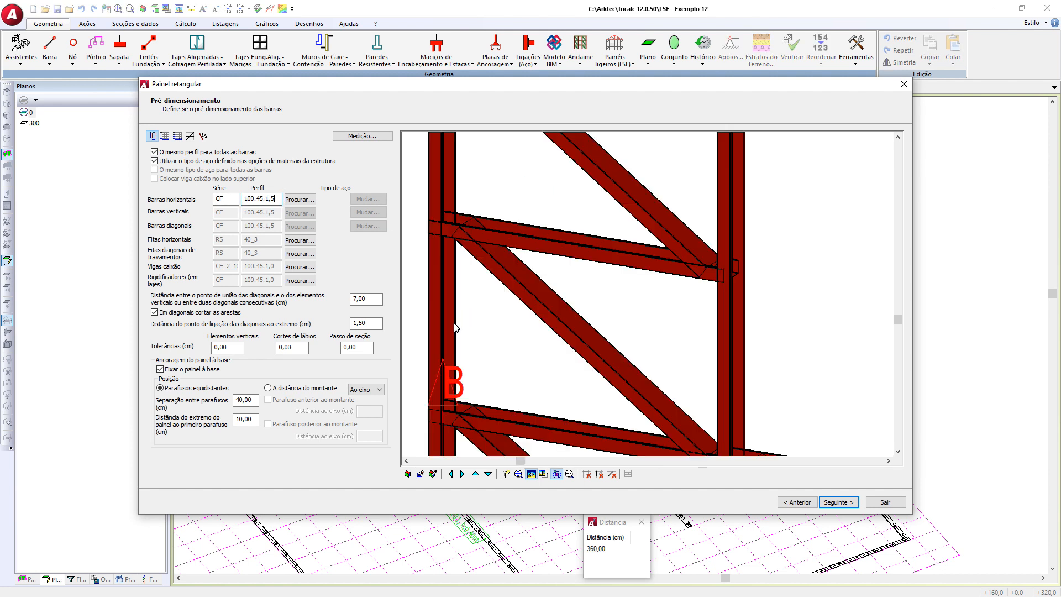
{"action": "scroll", "coordinate": [455, 328], "scroll_direction": "down", "scroll_amount": 2}
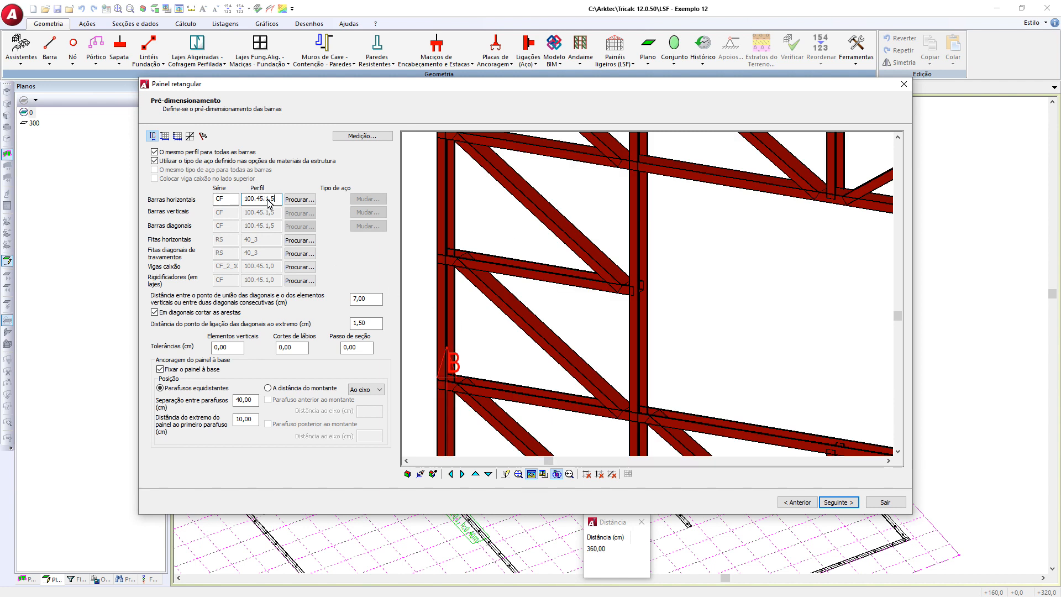
{"action": "left_click_drag", "start_coordinate": [266, 199], "coordinate": [273, 201]}
{"action": "left_click", "coordinate": [176, 153]}
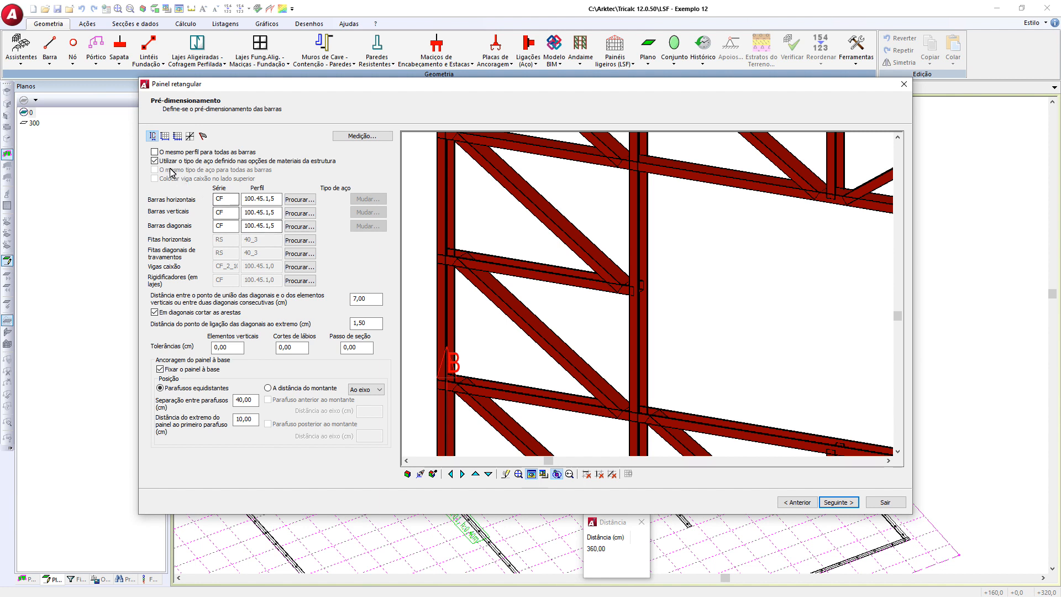
{"action": "left_click", "coordinate": [155, 152]}
- Turn off the structure's steel type and the common steel type for all bars, checking the horizontal bars' steel settings without changing them
{"action": "left_click", "coordinate": [155, 161]}
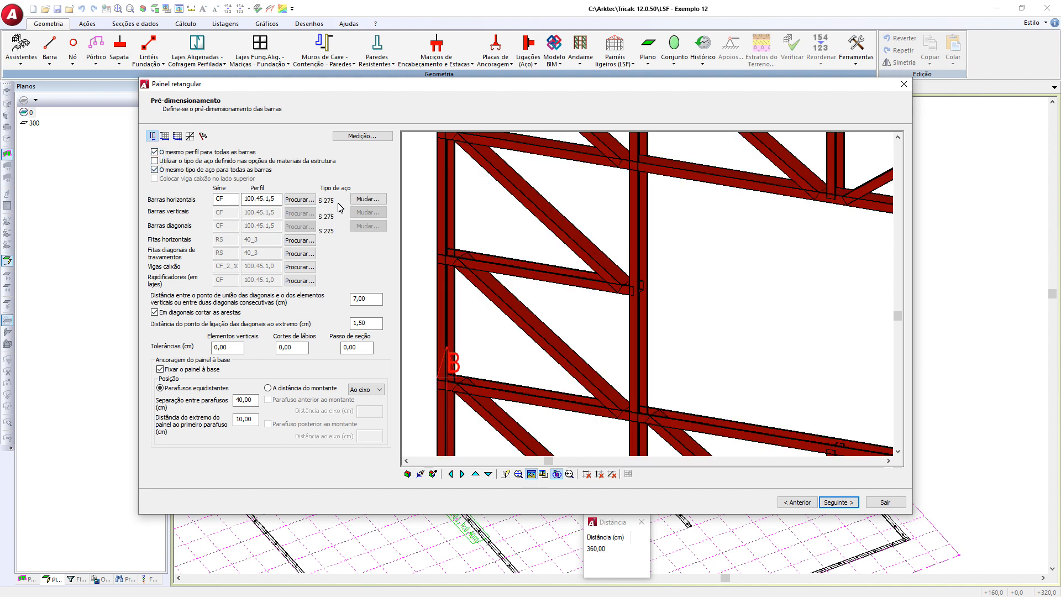
{"action": "left_click", "coordinate": [155, 170]}
{"action": "left_click", "coordinate": [363, 200]}
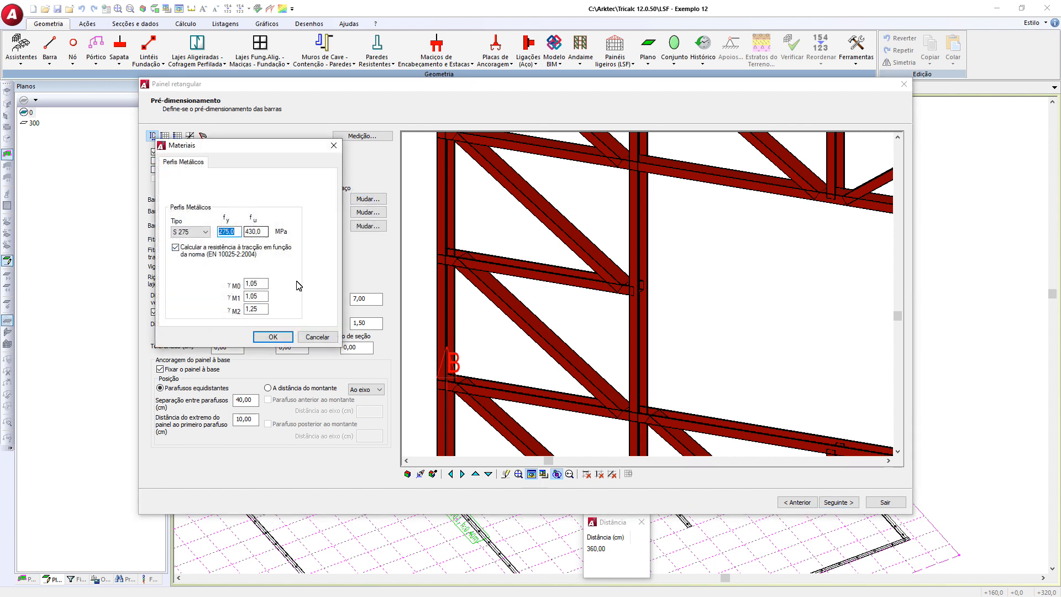
{"action": "left_click", "coordinate": [333, 337]}
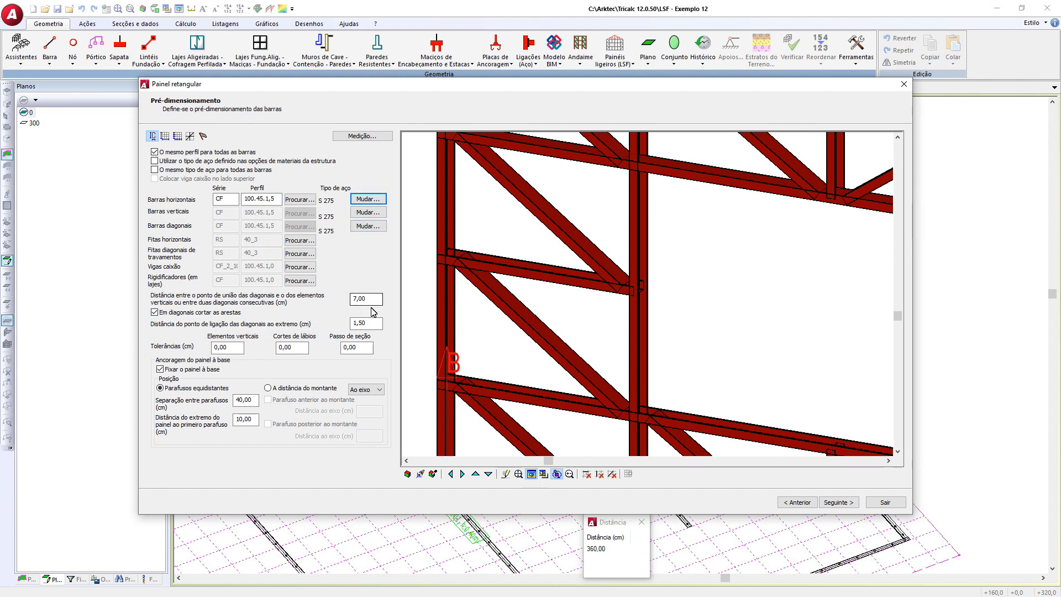
- Examine in the panel preview the diagonals' distance to the vertical elements and their connection distance at the ends
{"action": "scroll", "coordinate": [521, 287], "scroll_direction": "down", "scroll_amount": 6}
{"action": "middle_click_drag", "start_coordinate": [511, 213], "coordinate": [486, 271]}
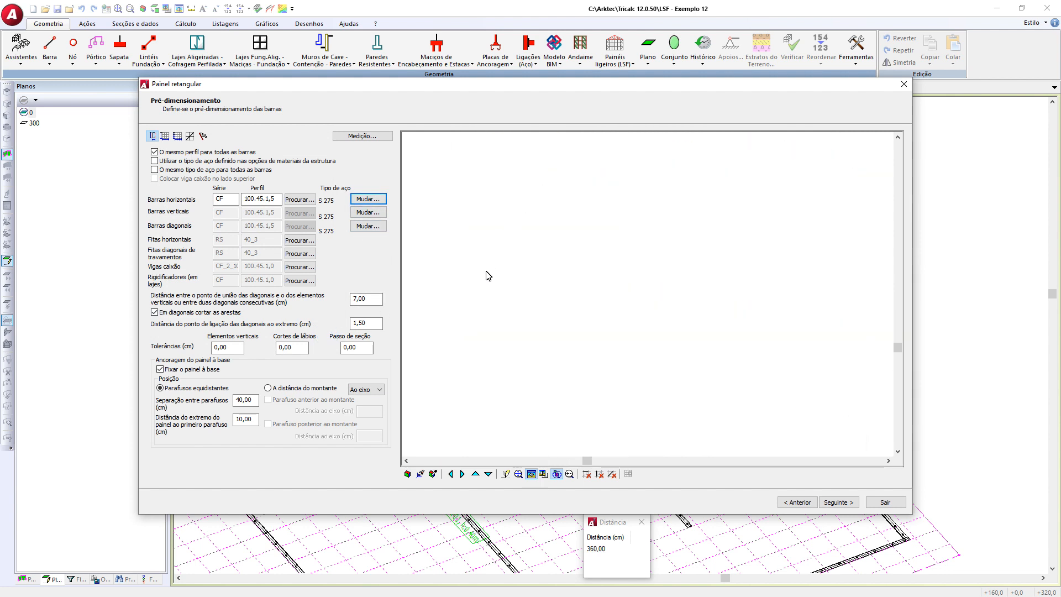
{"action": "scroll", "coordinate": [480, 412], "scroll_direction": "up", "scroll_amount": 2}
{"action": "middle_click_drag", "start_coordinate": [497, 380], "coordinate": [538, 355]}
{"action": "left_click_drag", "start_coordinate": [540, 350], "coordinate": [535, 360]}
{"action": "left_click_drag", "start_coordinate": [633, 417], "coordinate": [652, 395]}
{"action": "middle_click_drag", "start_coordinate": [652, 396], "coordinate": [616, 342]}
{"action": "scroll", "coordinate": [614, 348], "scroll_direction": "up", "scroll_amount": 2}
{"action": "left_click", "coordinate": [366, 299]}
{"action": "middle_click_drag", "start_coordinate": [598, 396], "coordinate": [594, 332]}
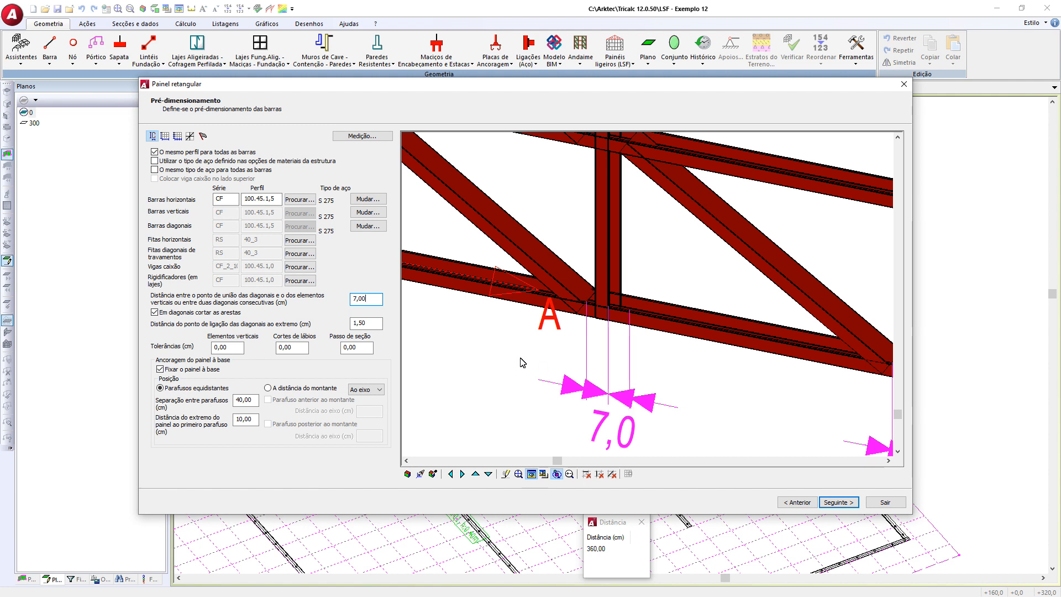
{"action": "left_click", "coordinate": [376, 323]}
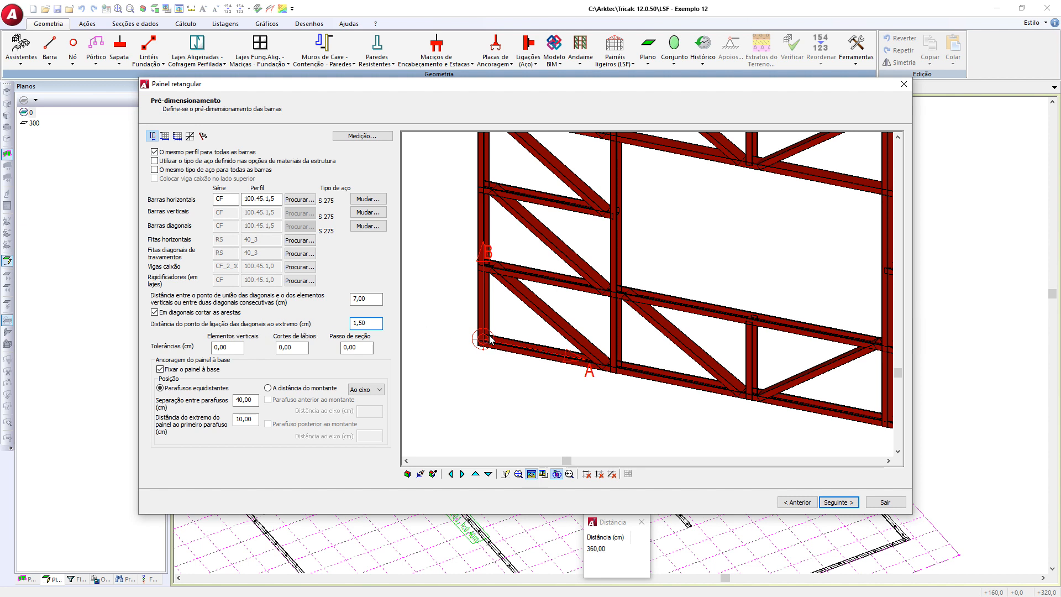
{"action": "scroll", "coordinate": [491, 338], "scroll_direction": "down", "scroll_amount": 2}
{"action": "middle_click_drag", "start_coordinate": [493, 337], "coordinate": [460, 338]}
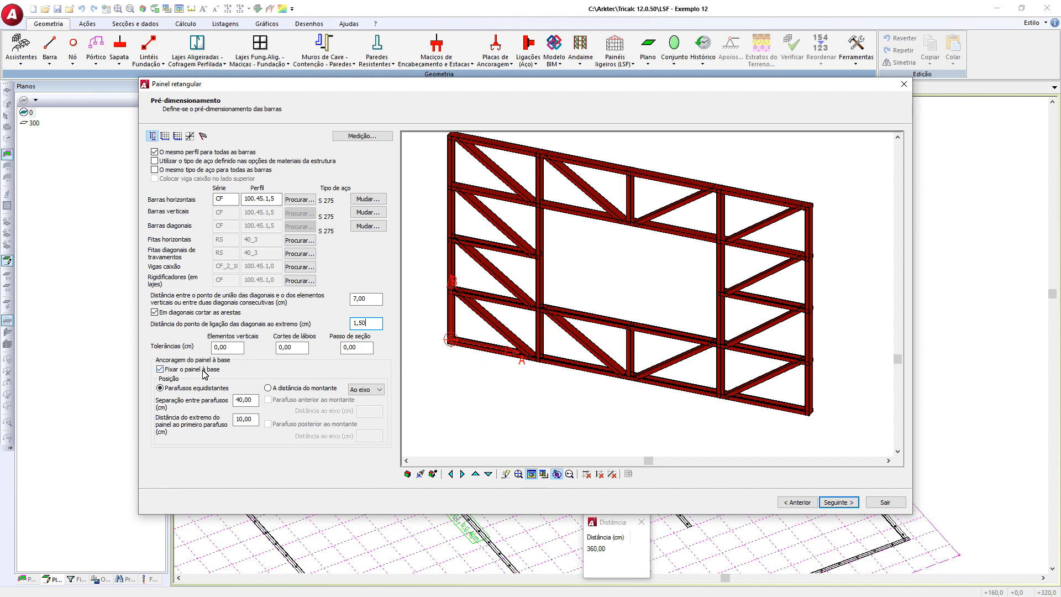
- Try removing the panel's base fixing, inspect the bottom bar, and turn the fixing back on
{"action": "left_click", "coordinate": [164, 370]}
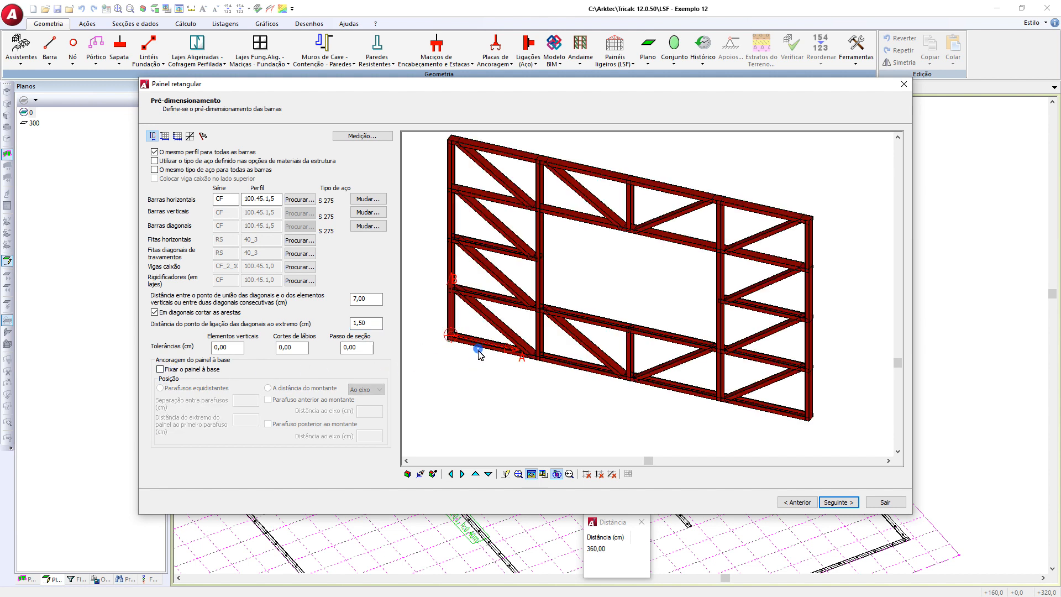
{"action": "scroll", "coordinate": [492, 336], "scroll_direction": "up", "scroll_amount": 3}
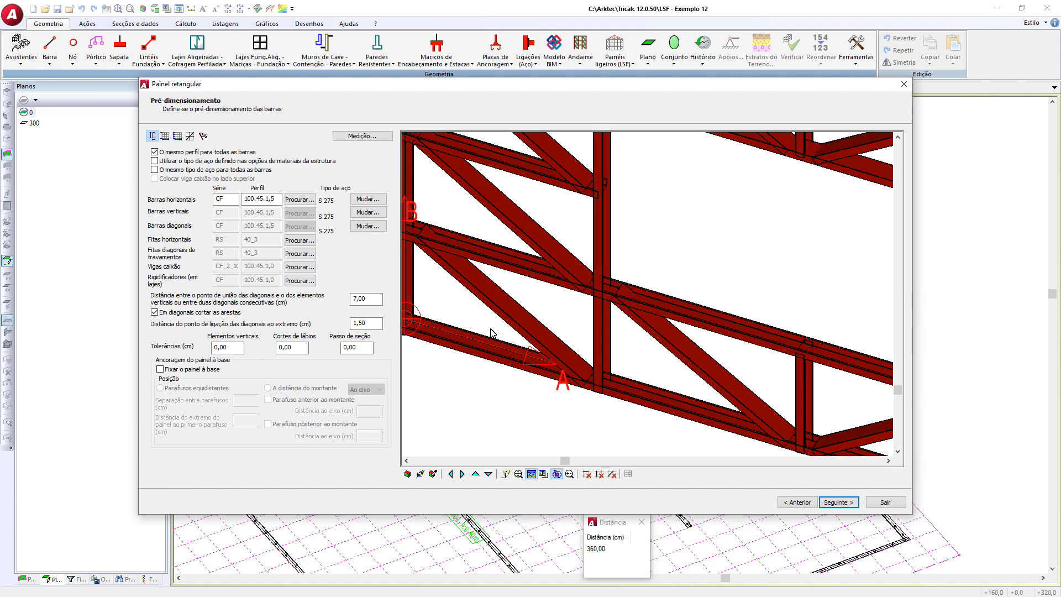
{"action": "scroll", "coordinate": [479, 359], "scroll_direction": "up", "scroll_amount": 2}
{"action": "middle_click_drag", "start_coordinate": [467, 364], "coordinate": [554, 342]}
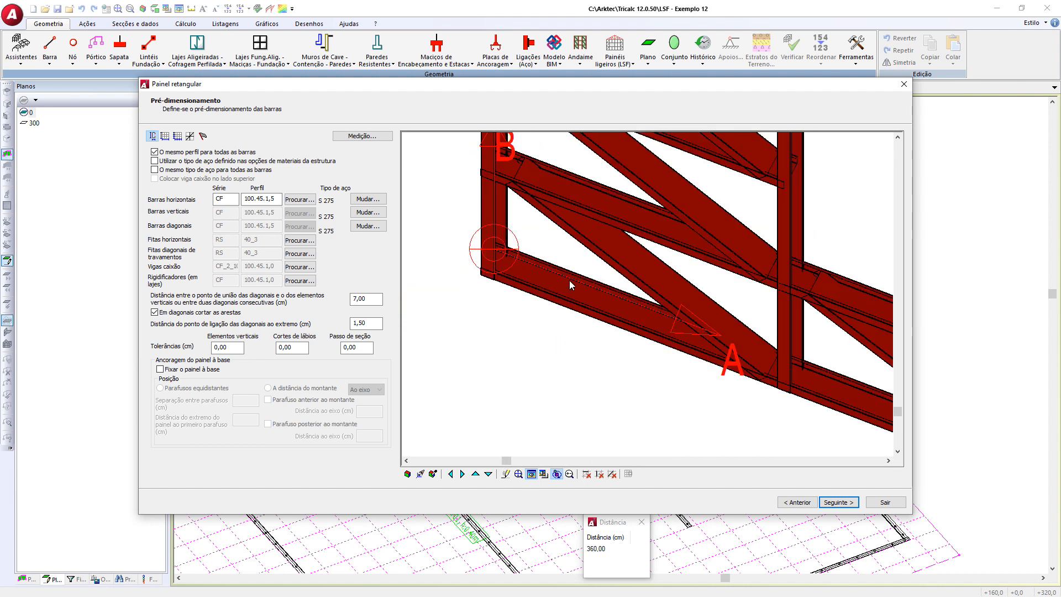
{"action": "left_click", "coordinate": [175, 371]}
- Try a separation of 80 cm between the base anchorage screws and return it to 40 cm
{"action": "left_click", "coordinate": [247, 400]}
{"action": "scroll", "coordinate": [463, 360], "scroll_direction": "down", "scroll_amount": 2}
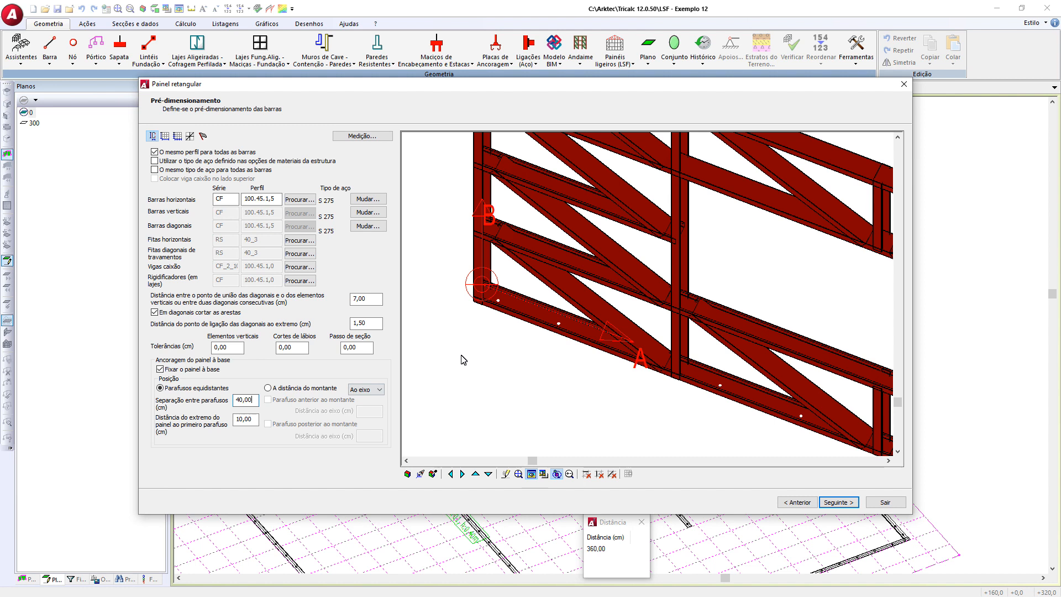
{"action": "scroll", "coordinate": [463, 360], "scroll_direction": "down", "scroll_amount": 3}
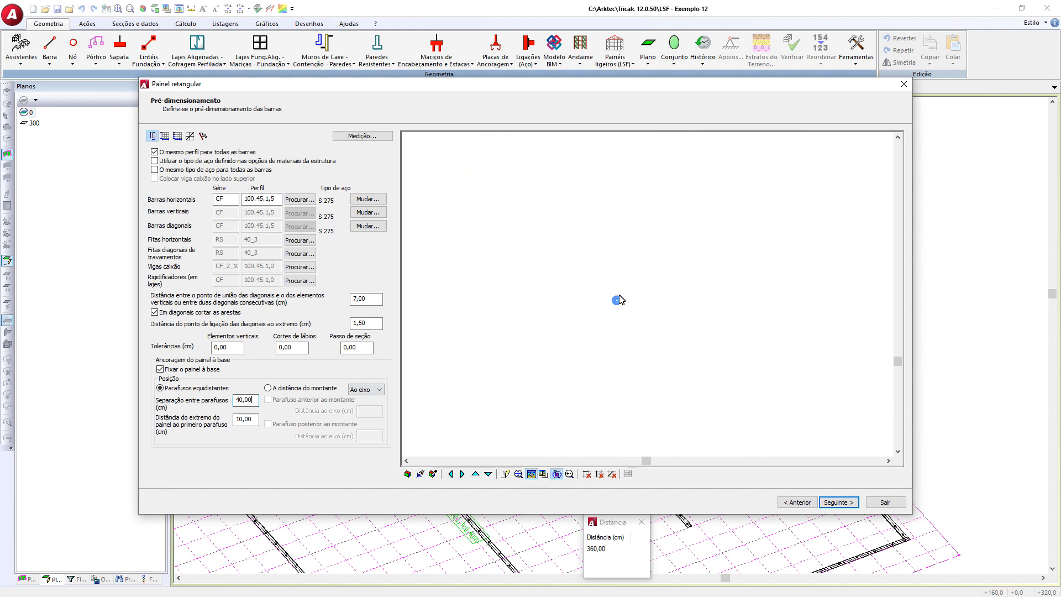
{"action": "left_click", "coordinate": [253, 419]}
{"action": "double_click", "coordinate": [254, 399]}
{"action": "scroll", "coordinate": [462, 361], "scroll_direction": "up", "scroll_amount": 4}
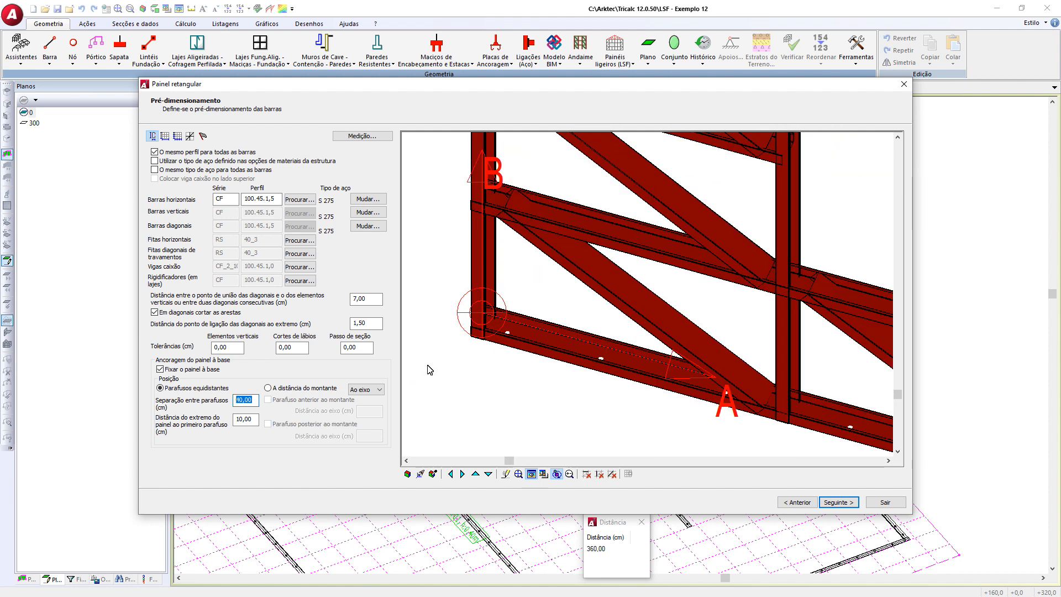
{"action": "type", "text": "80"}
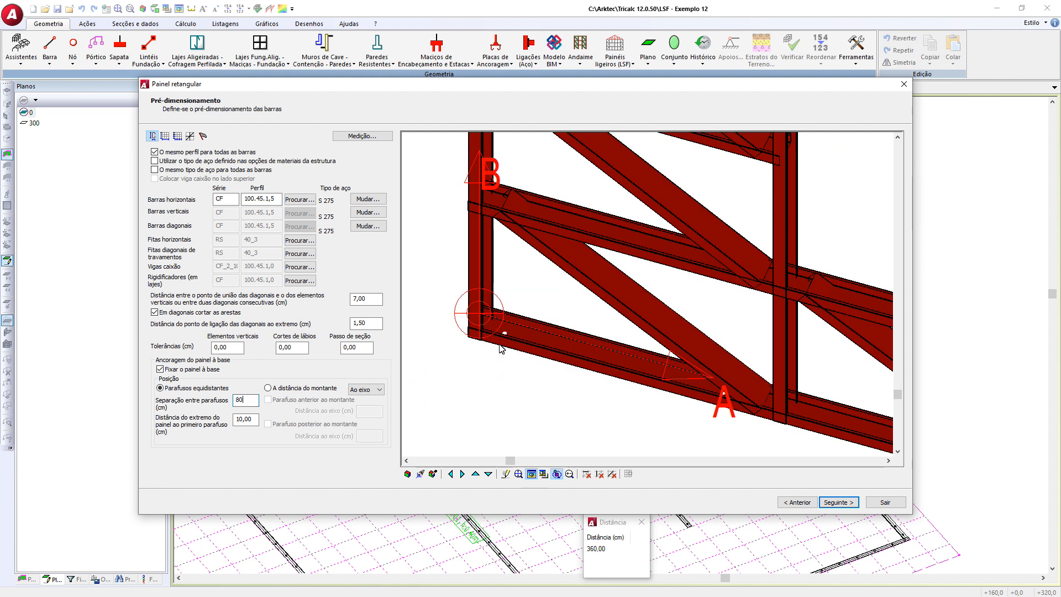
{"action": "left_click_drag", "start_coordinate": [244, 401], "coordinate": [173, 400]}
{"action": "type", "text": "40"}
{"action": "key", "text": "Tab"}
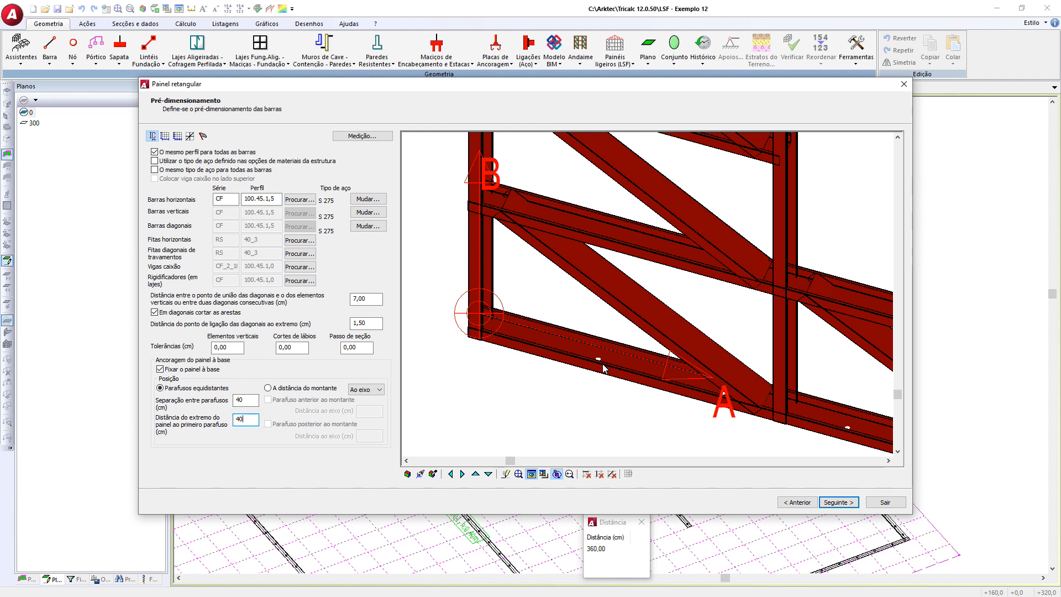
- Try a distance of 40 cm from the panel end to the first screw and return it to 10 cm
{"action": "type", "text": "40"}
{"action": "left_click_drag", "start_coordinate": [244, 420], "coordinate": [152, 427]}
{"action": "type", "text": "10"}
- Review the panel's quantity take-off of bars and screws
{"action": "left_click", "coordinate": [361, 137]}
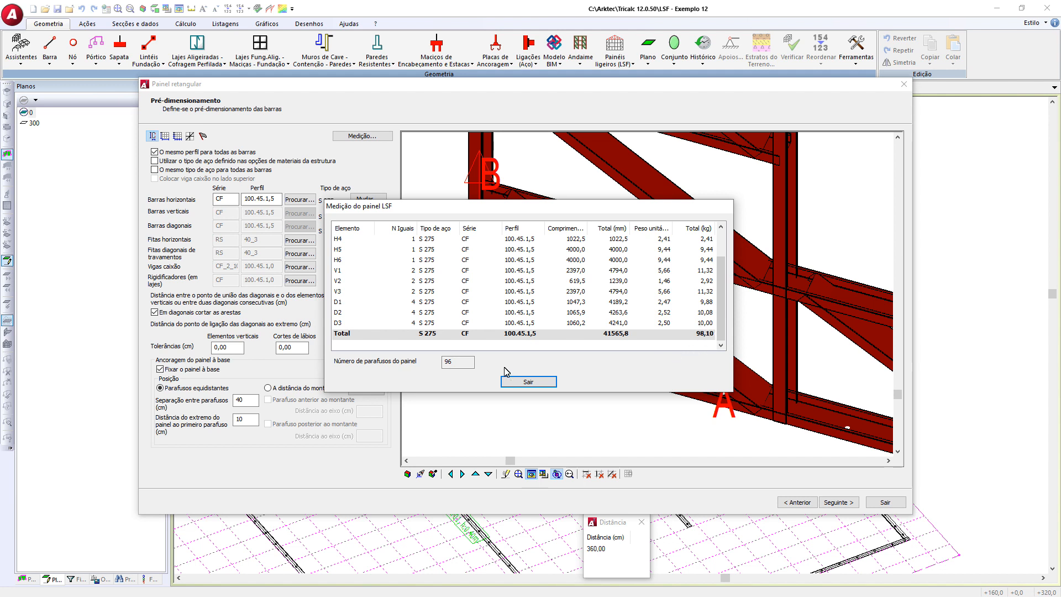
{"action": "left_click", "coordinate": [525, 381]}
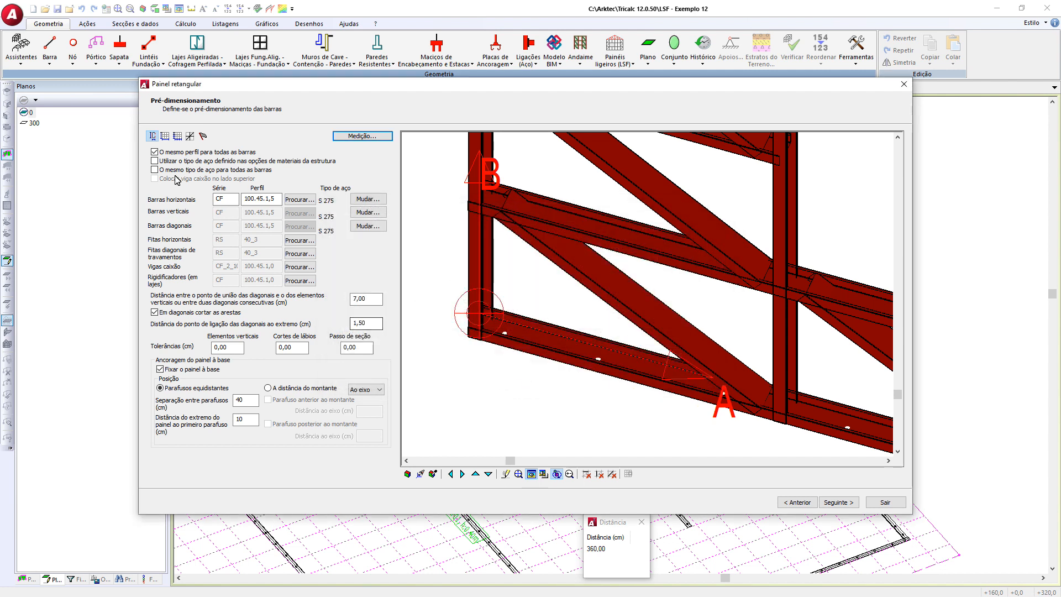
- Set the panel's total length to 360 cm in its dimensions
{"action": "left_click", "coordinate": [165, 137]}
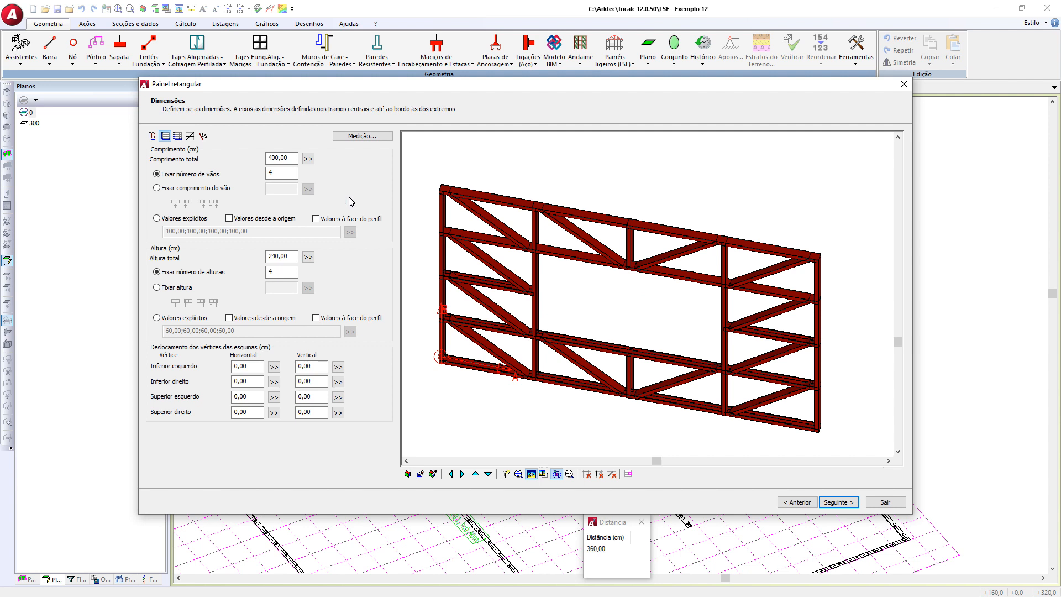
{"action": "left_click", "coordinate": [290, 160]}
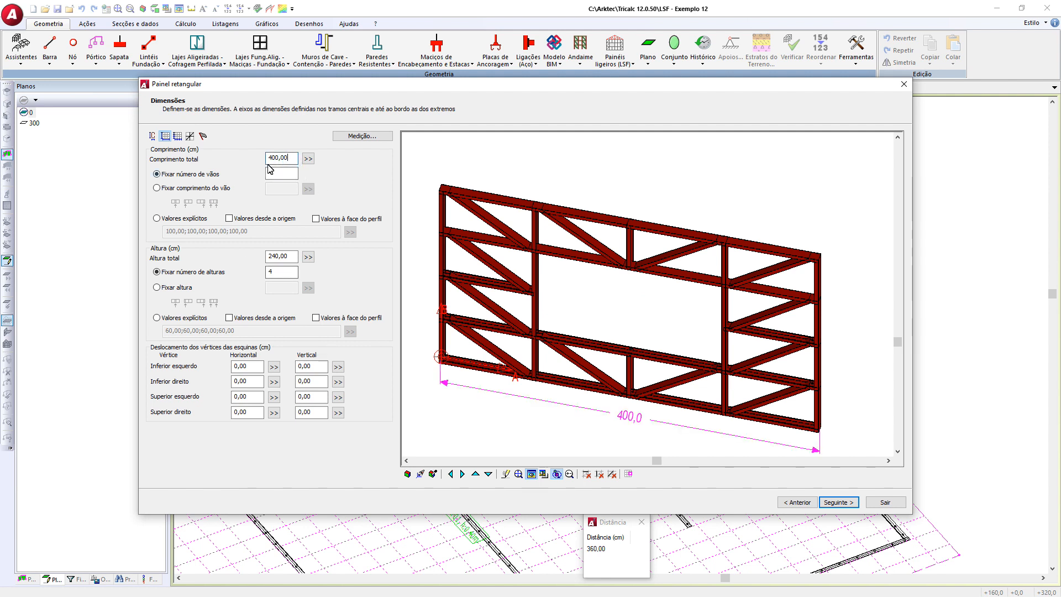
{"action": "double_click", "coordinate": [287, 157]}
{"action": "type", "text": "360"}
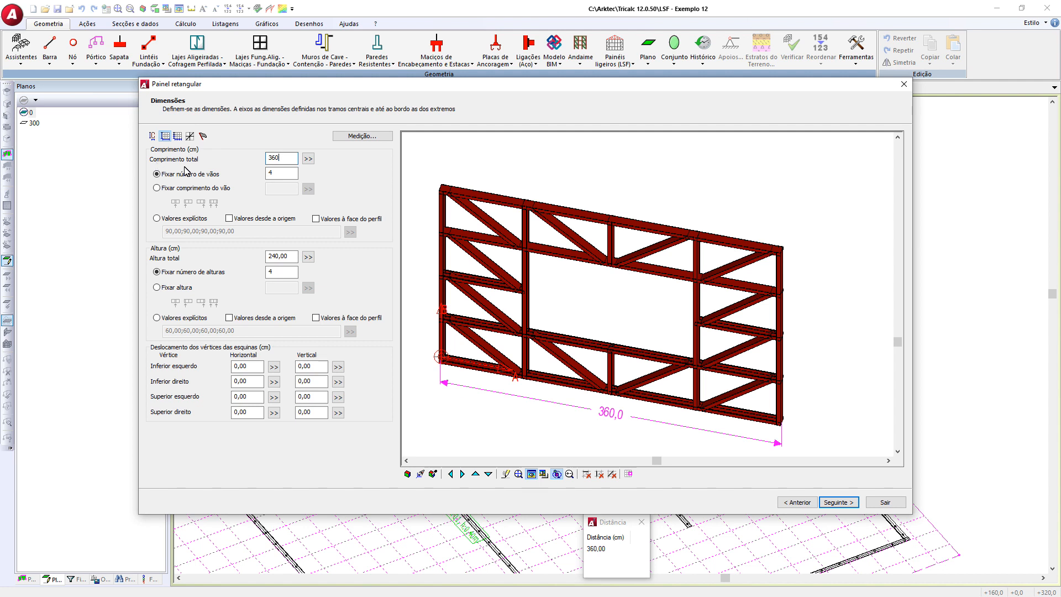
- Divide the panel's length by a fixed bay length of 60 cm instead of a number of bays
{"action": "left_click", "coordinate": [271, 178]}
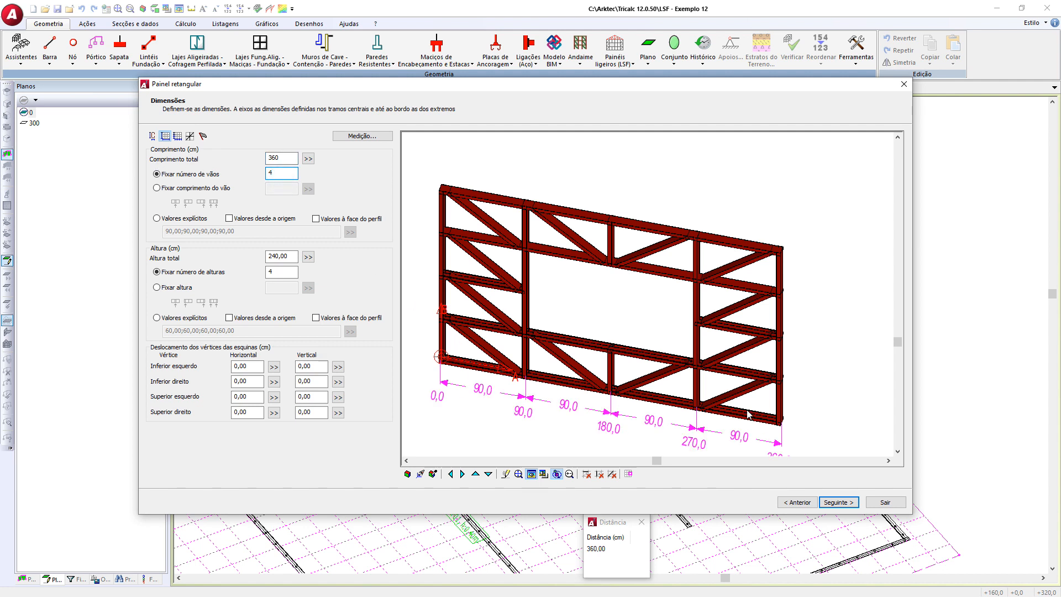
{"action": "left_click", "coordinate": [172, 189]}
{"action": "type", "text": "60"}
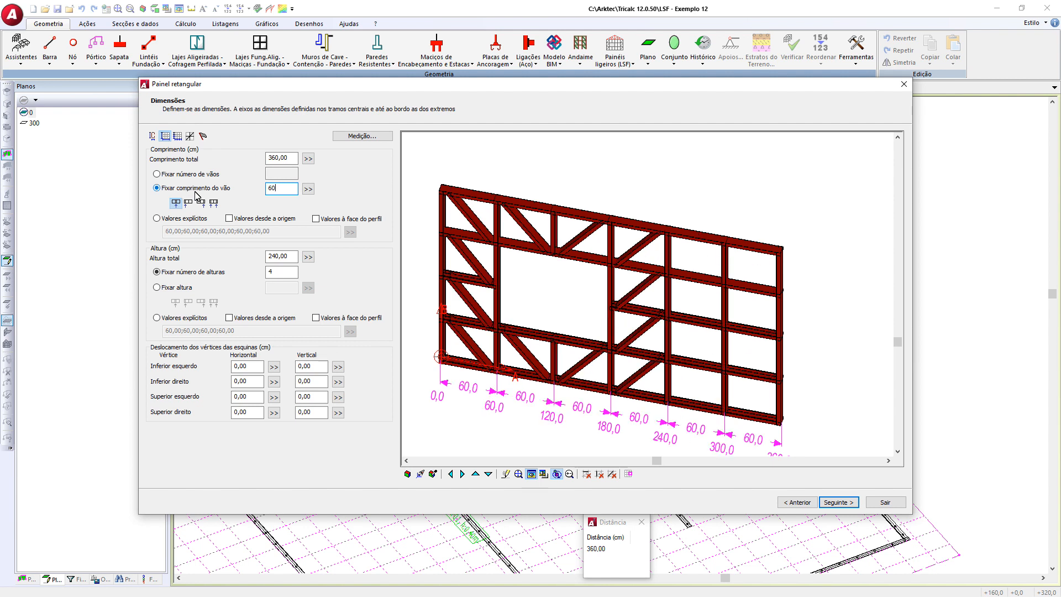
- Try explicit bay lengths with the last 60 cm bay split into 40 and 20 cm, and return to the fixed bay length
{"action": "left_click", "coordinate": [182, 218]}
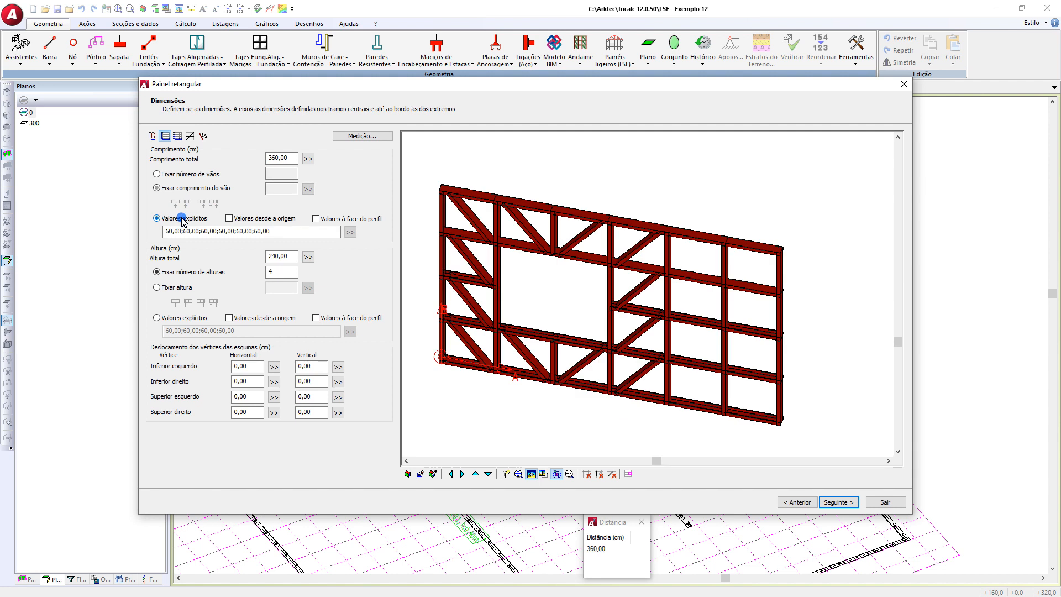
{"action": "double_click", "coordinate": [256, 231]}
{"action": "type", "text": "4"}
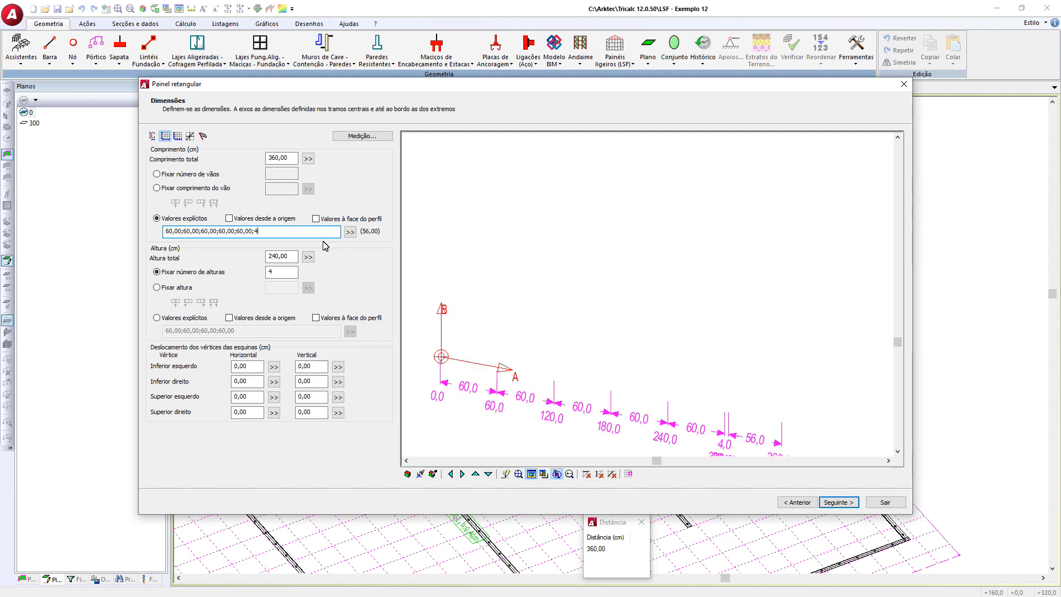
{"action": "type", "text": "0;20 20"}
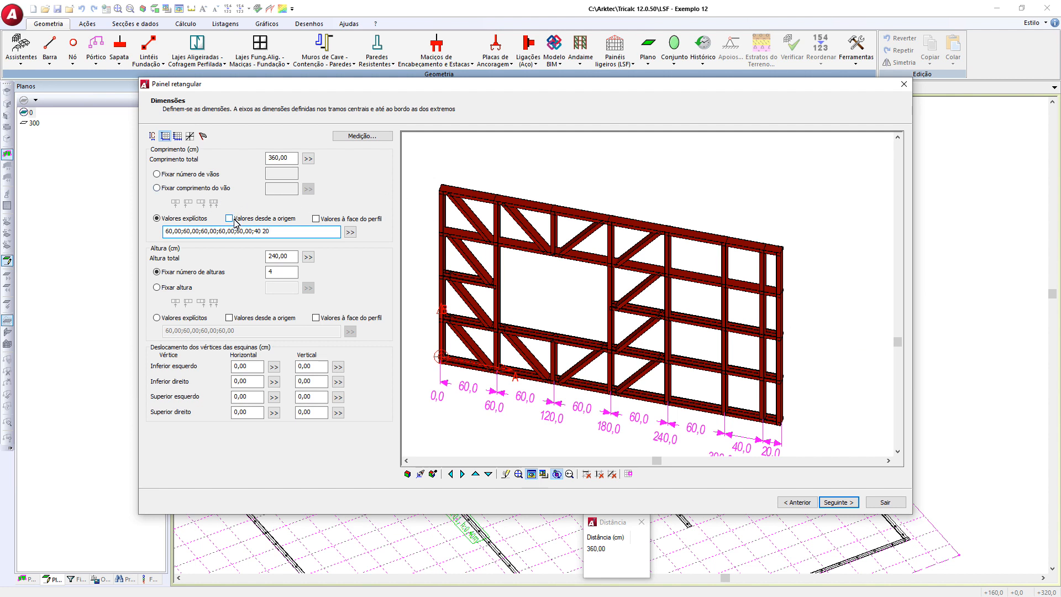
{"action": "left_click", "coordinate": [197, 186]}
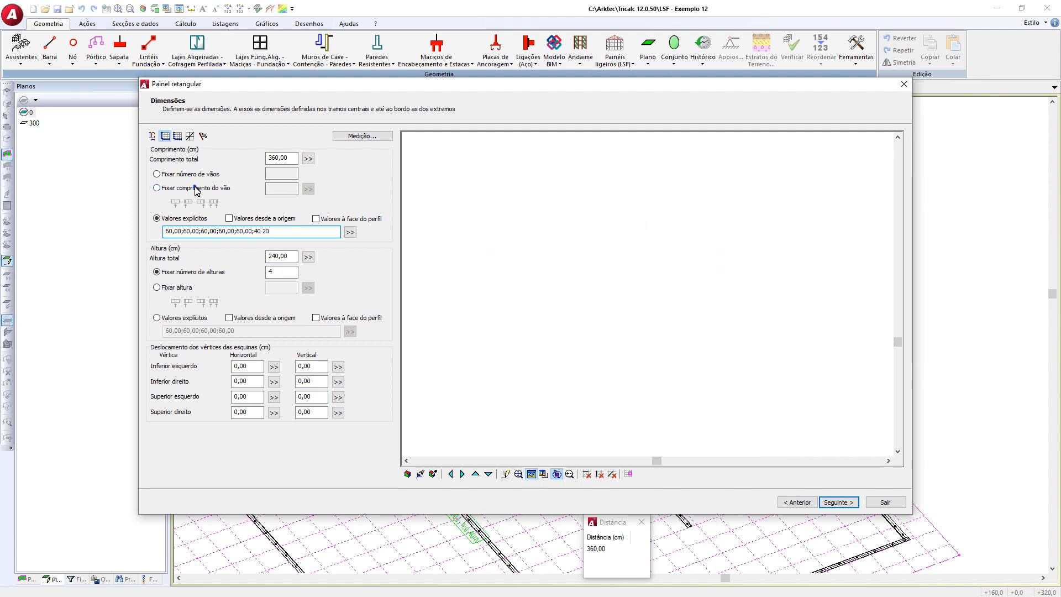
{"action": "left_click", "coordinate": [289, 188]}
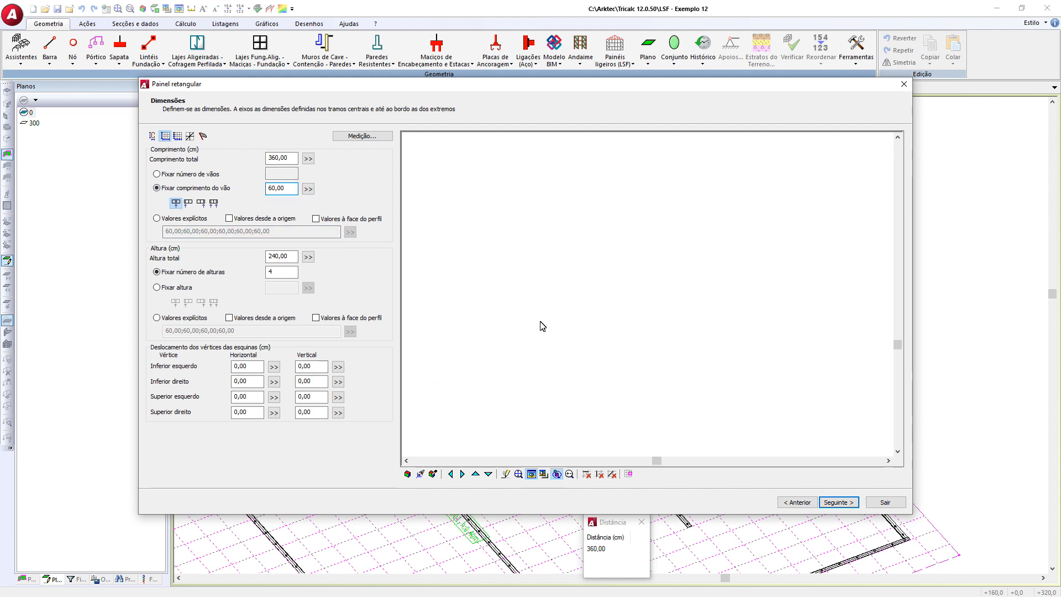
- Divide the panel's height by a fixed height of 120 cm instead of a number of heights, and set its total height to 300 cm
{"action": "left_click", "coordinate": [292, 257]}
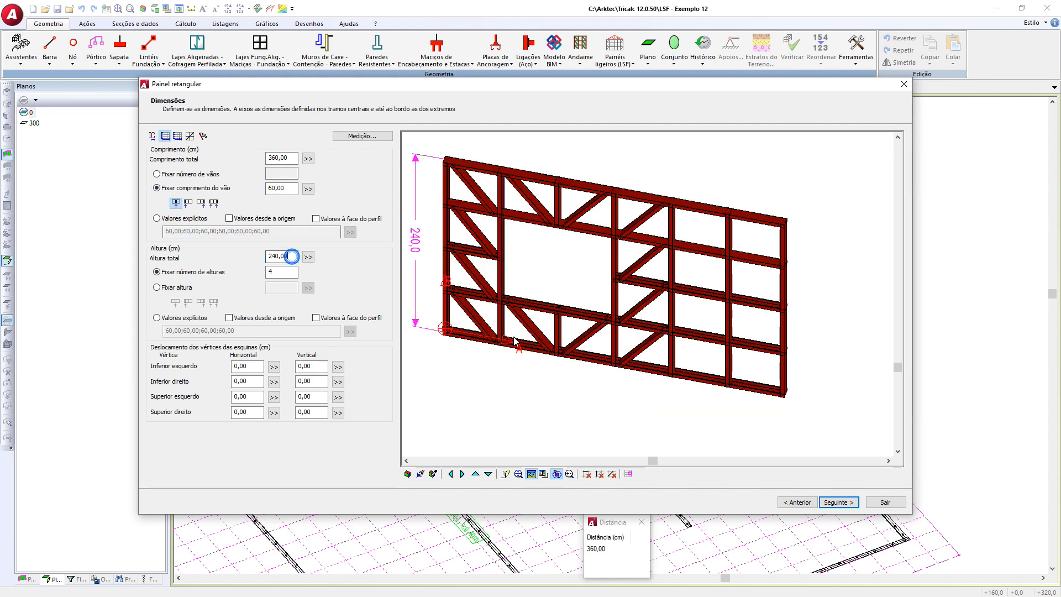
{"action": "left_click", "coordinate": [192, 288]}
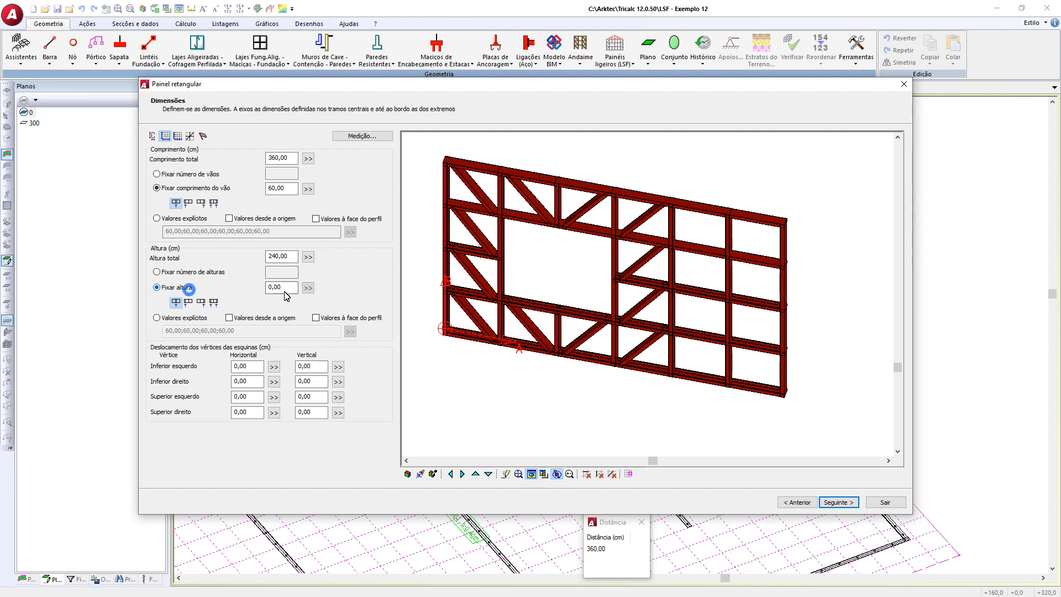
{"action": "type", "text": "120"}
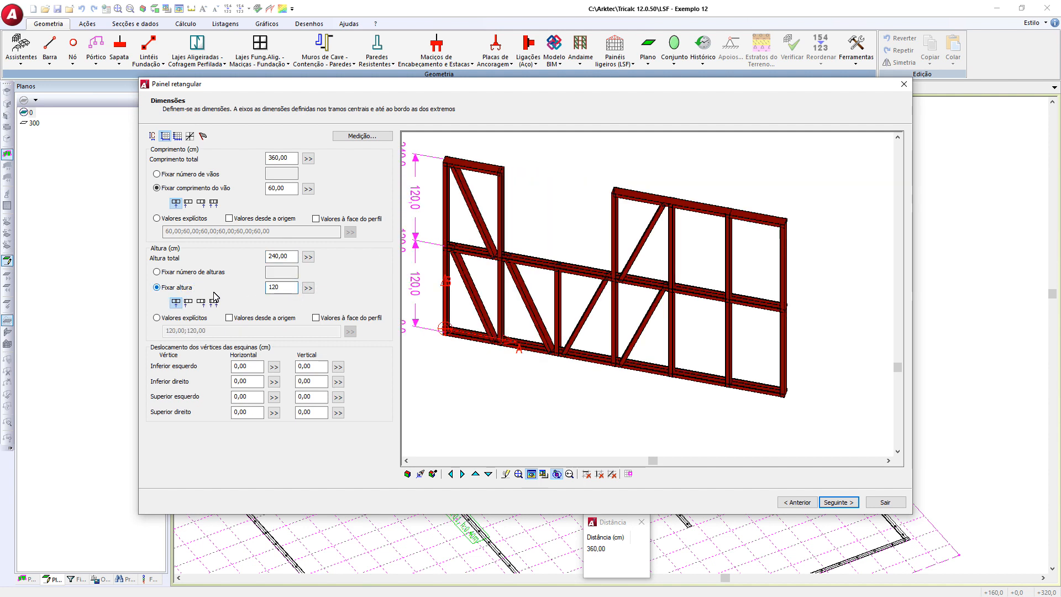
{"action": "double_click", "coordinate": [280, 256]}
{"action": "type", "text": "300"}
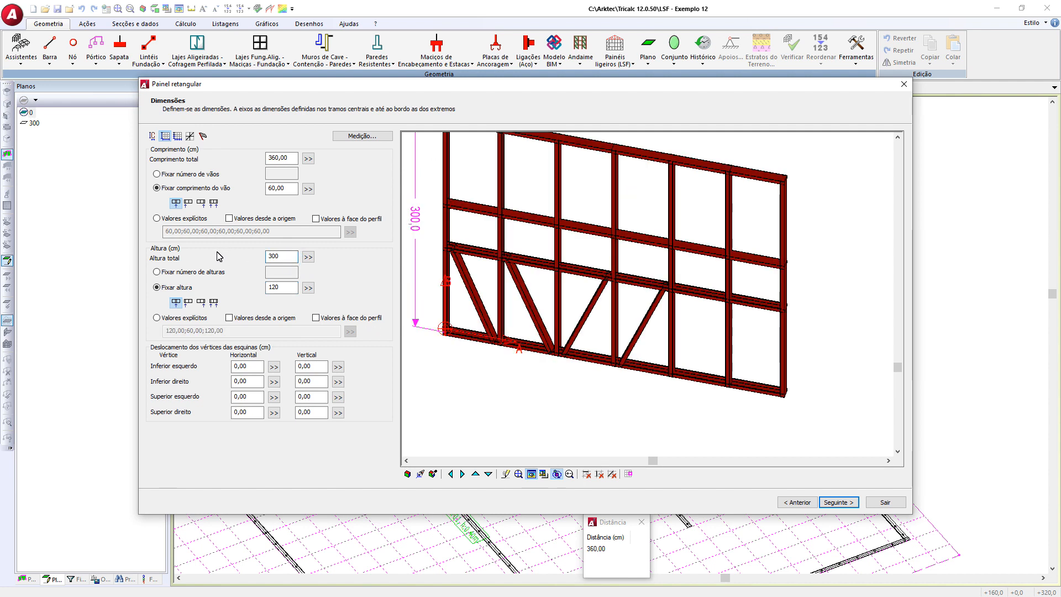
{"action": "middle_click_drag", "start_coordinate": [478, 268], "coordinate": [485, 298]}
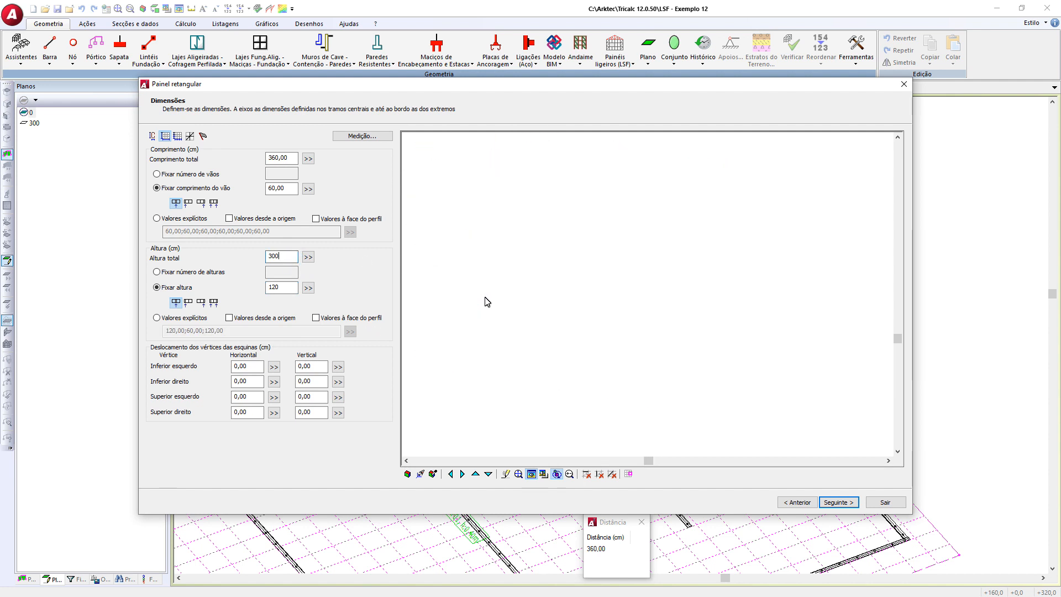
- Compare the placement options for the leftover height and choose the one giving divisions of 120, 120 and 60 cm from the base
{"action": "left_click", "coordinate": [175, 302]}
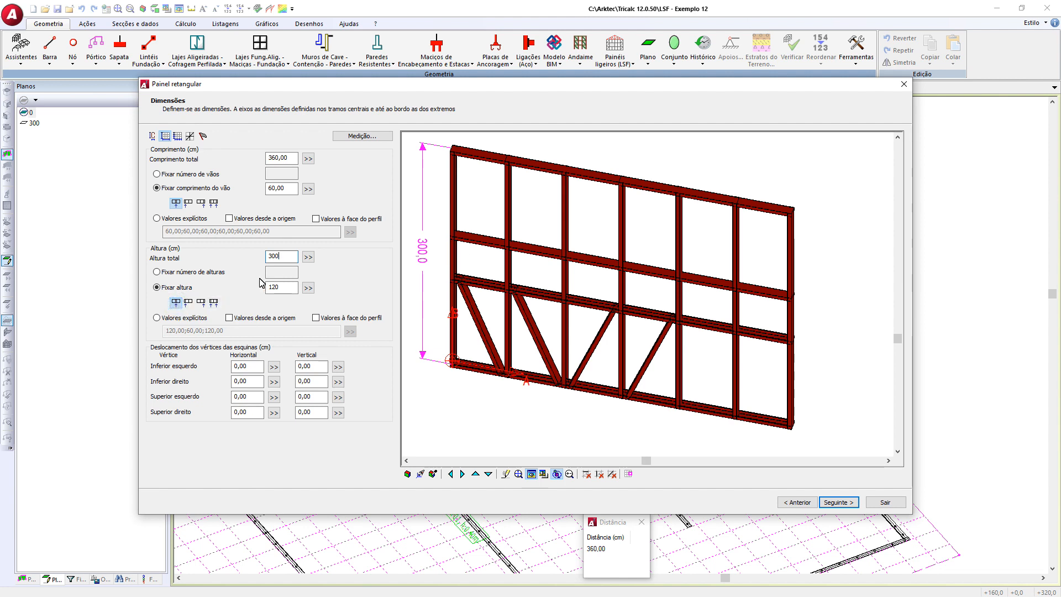
{"action": "left_click", "coordinate": [189, 303]}
{"action": "left_click", "coordinate": [201, 303]}
{"action": "left_click", "coordinate": [215, 303]}
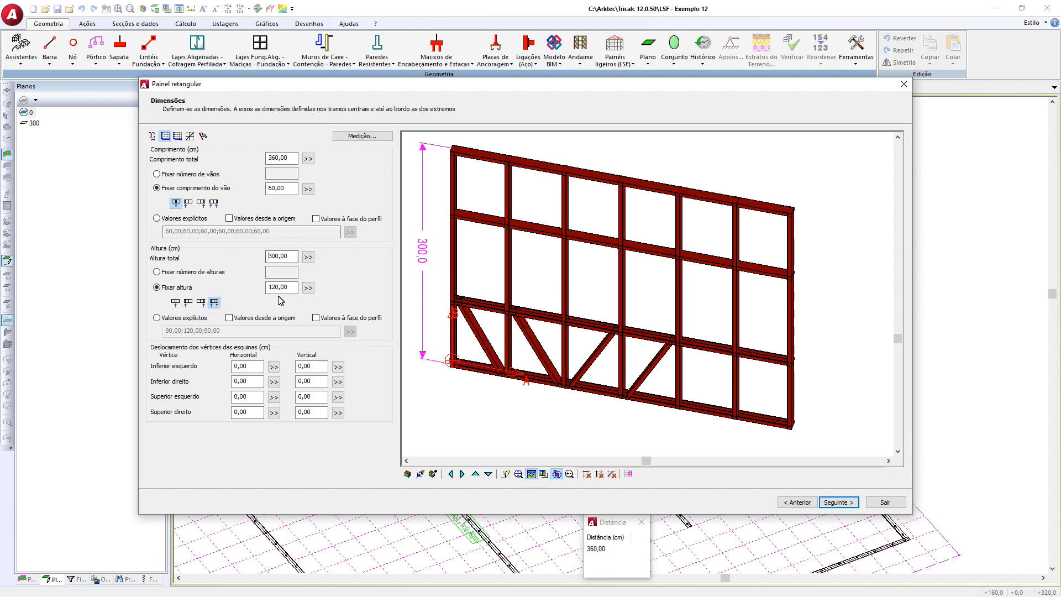
{"action": "left_click", "coordinate": [202, 303]}
{"action": "middle_click_drag", "start_coordinate": [463, 243], "coordinate": [487, 223]}
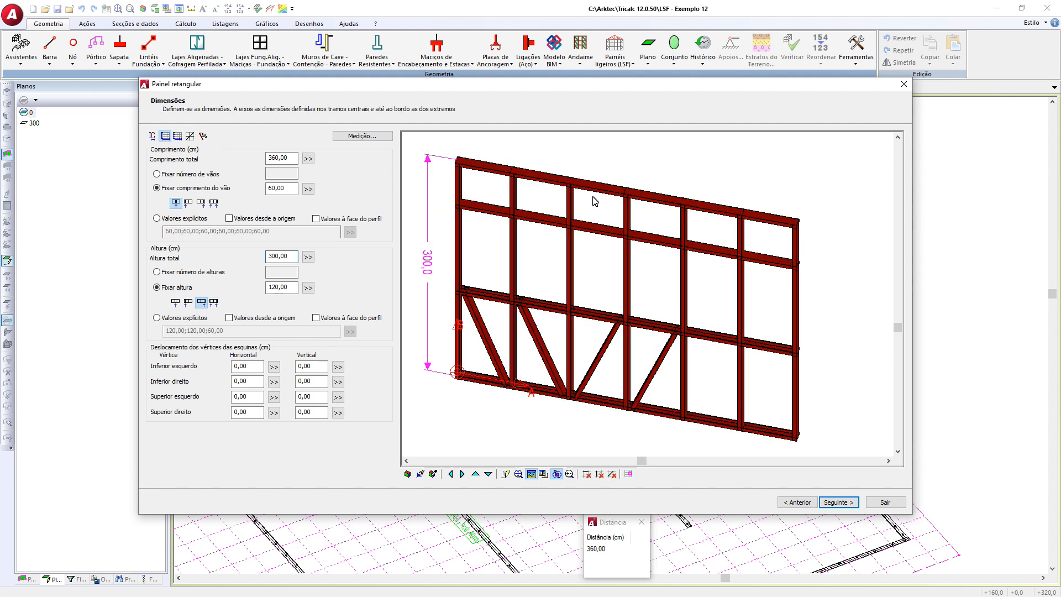
- Try shifting the panel's lower-left corner 100 cm horizontally, then 40 cm vertically, resetting each offset to 0
{"action": "left_click", "coordinate": [256, 369]}
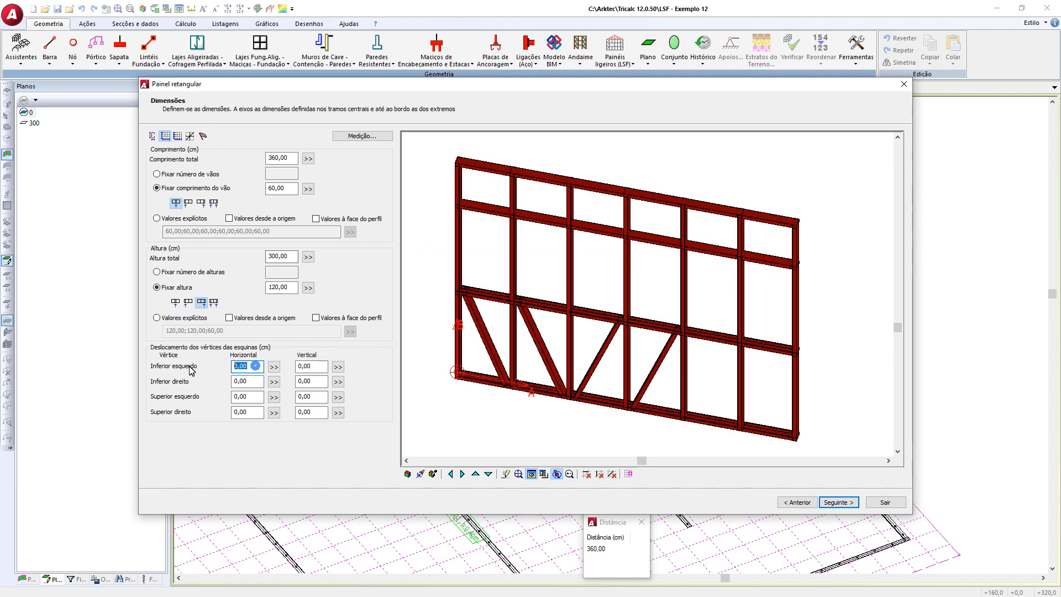
{"action": "type", "text": "100"}
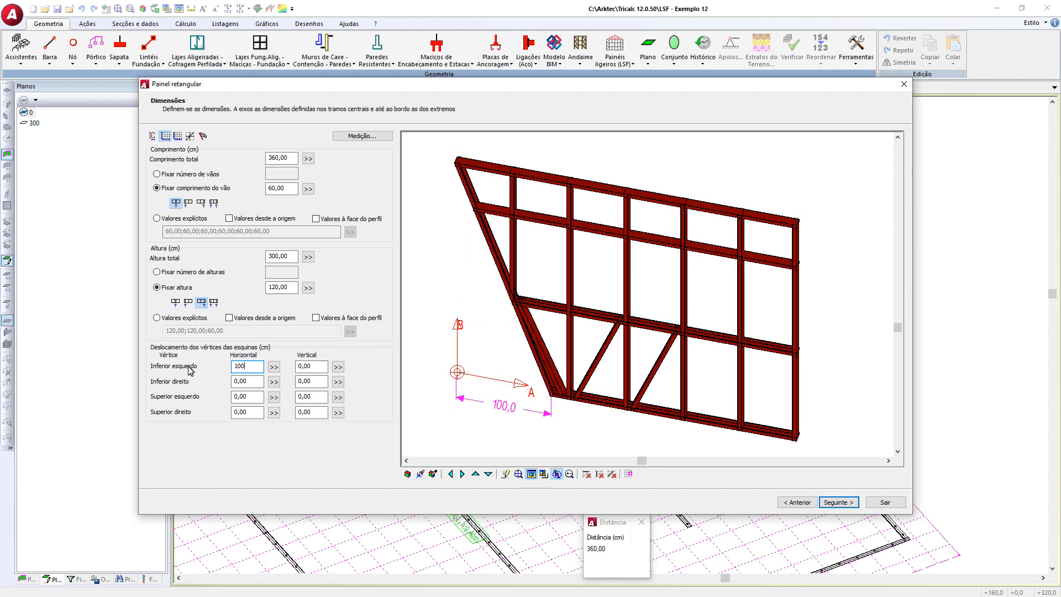
{"action": "double_click", "coordinate": [247, 367]}
{"action": "type", "text": "0"}
{"action": "key", "text": "Tab"}
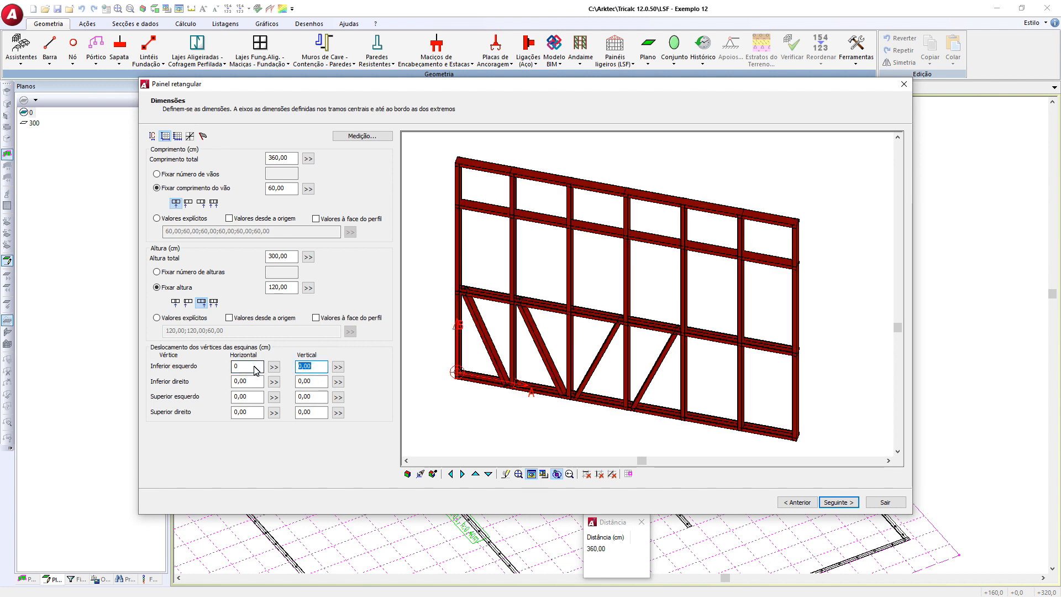
{"action": "type", "text": "40"}
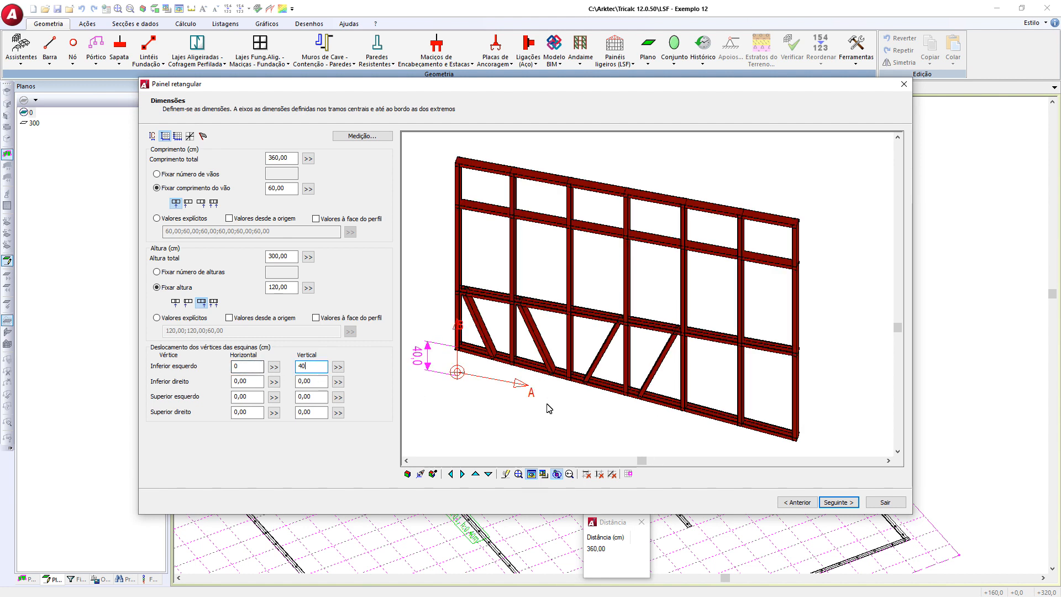
{"action": "left_click", "coordinate": [601, 403]}
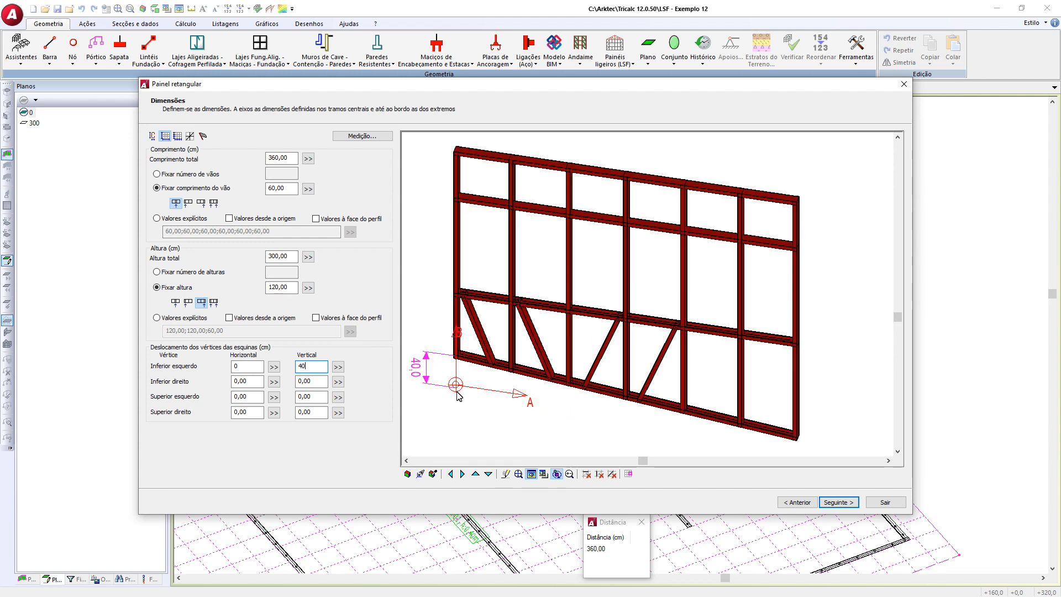
{"action": "double_click", "coordinate": [313, 367]}
{"action": "type", "text": "0"}
- Try lower-right corner offsets of 40 and -40 cm horizontally and 40 cm vertically, and reset both offsets to 0
{"action": "left_click", "coordinate": [252, 387]}
{"action": "double_click", "coordinate": [253, 386]}
{"action": "type", "text": "40"}
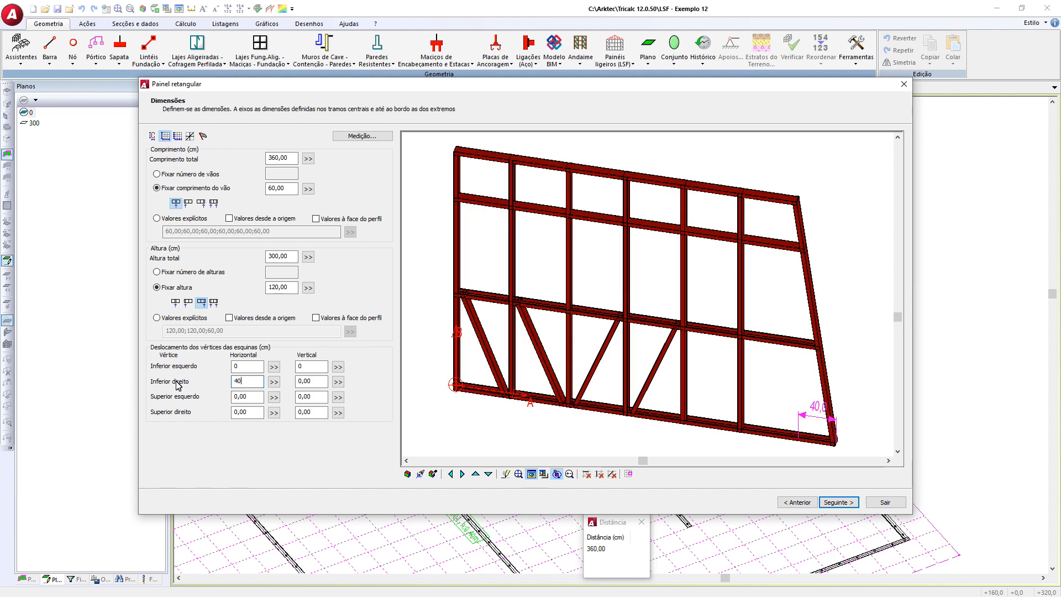
{"action": "type", "text": "-40"}
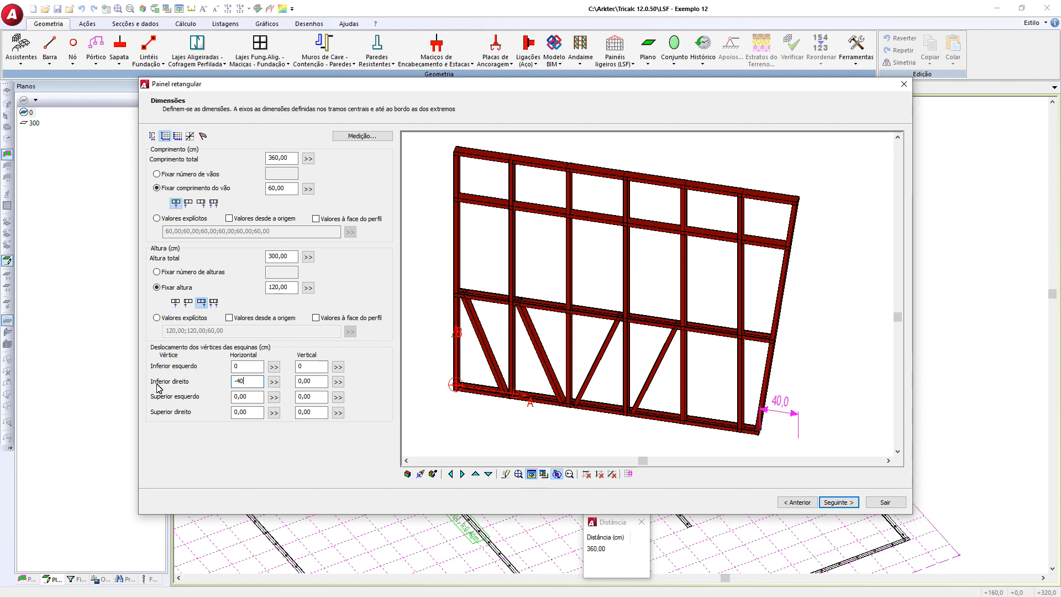
{"action": "double_click", "coordinate": [311, 386]}
{"action": "type", "text": "40"}
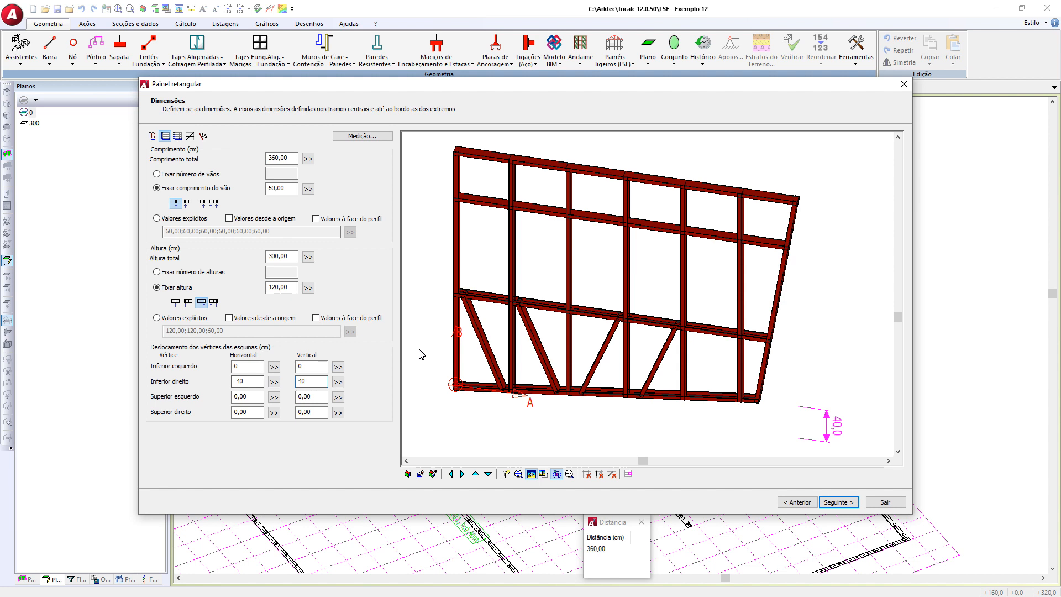
{"action": "double_click", "coordinate": [247, 381]}
{"action": "type", "text": "0"}
{"action": "double_click", "coordinate": [311, 382]}
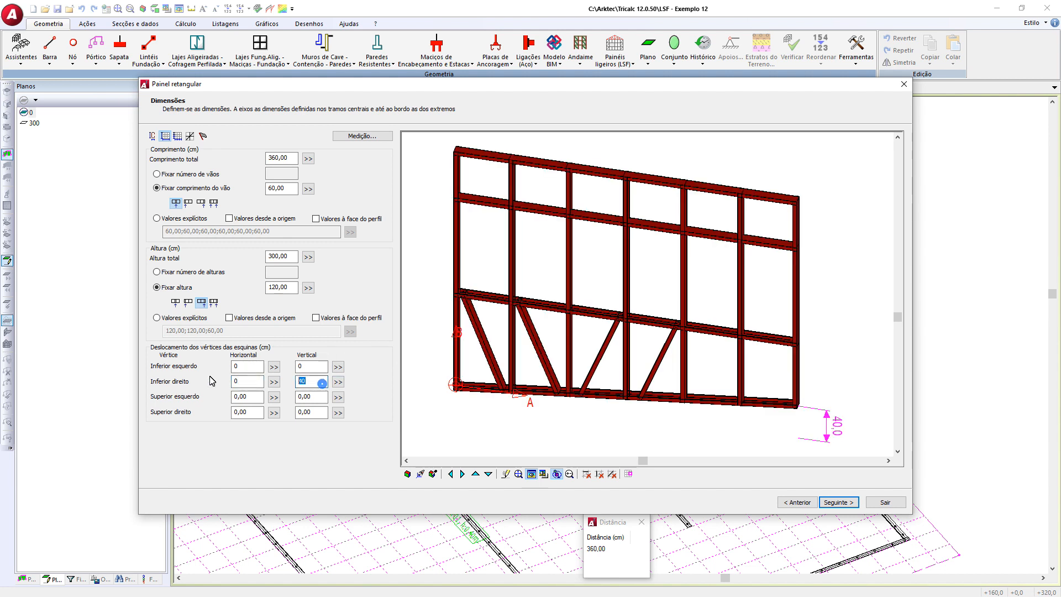
{"action": "type", "text": "0"}
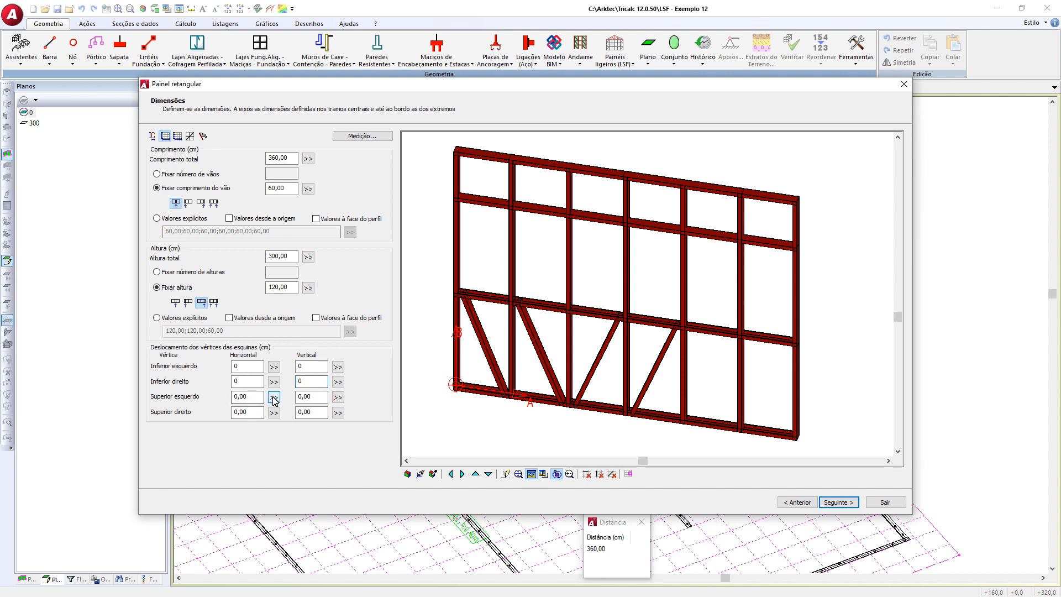
{"action": "left_click", "coordinate": [247, 397]}
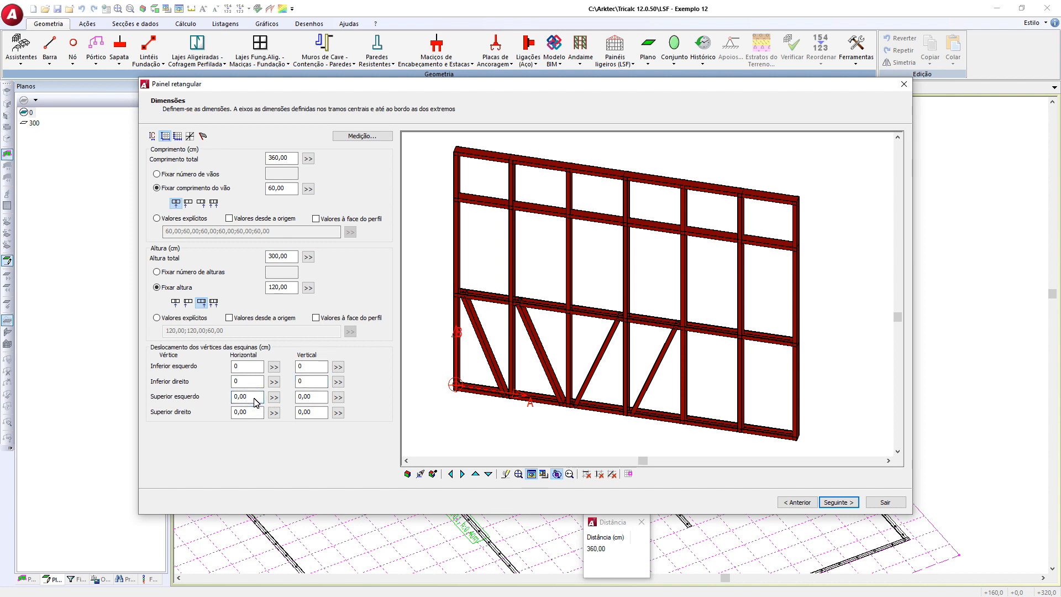
- Bring up the dimensions of the individual bays and select the 120–180 cm bay to inspect its vertical profile
{"action": "left_click", "coordinate": [177, 135]}
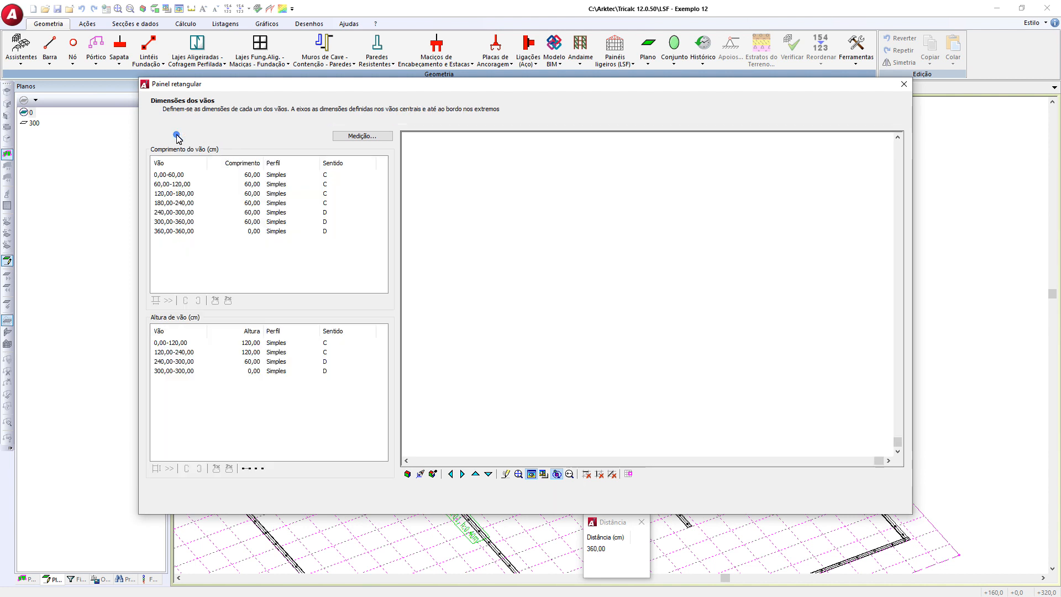
{"action": "left_click", "coordinate": [172, 177]}
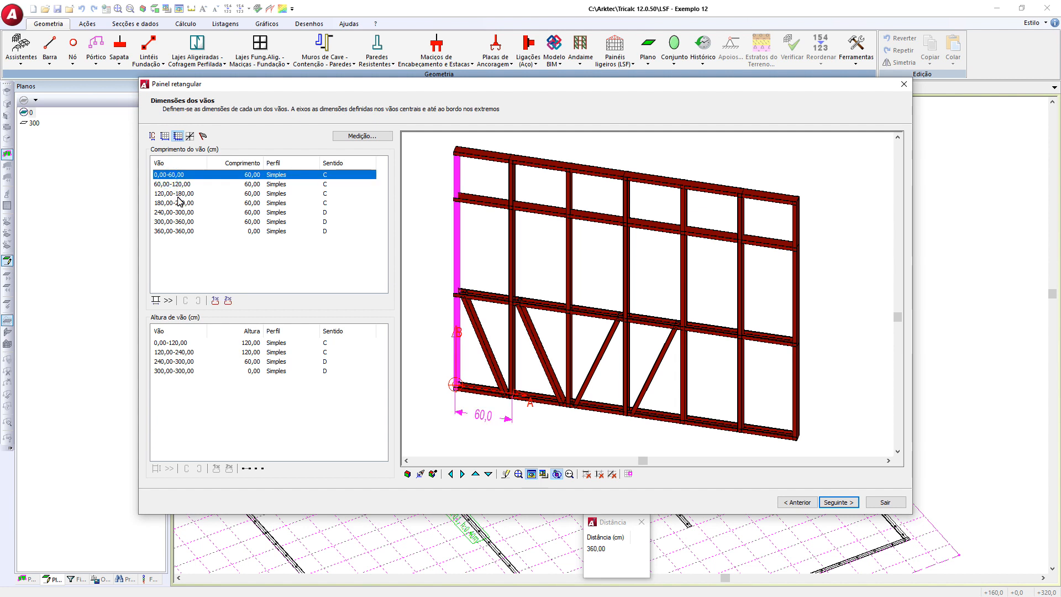
{"action": "left_click", "coordinate": [176, 193]}
{"action": "scroll", "coordinate": [580, 301], "scroll_direction": "up", "scroll_amount": 2}
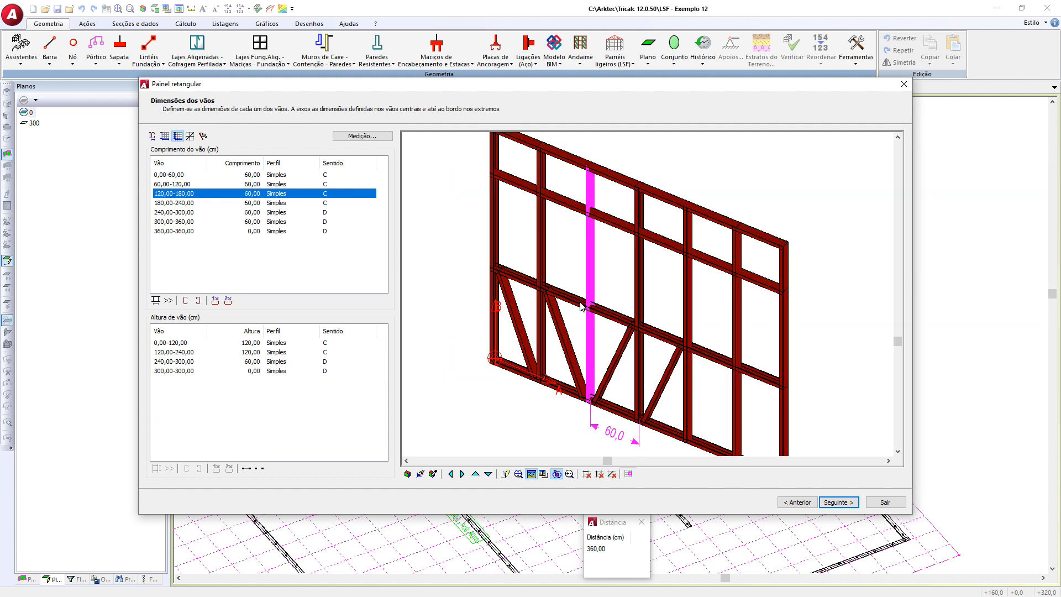
{"action": "scroll", "coordinate": [580, 304], "scroll_direction": "up", "scroll_amount": 4}
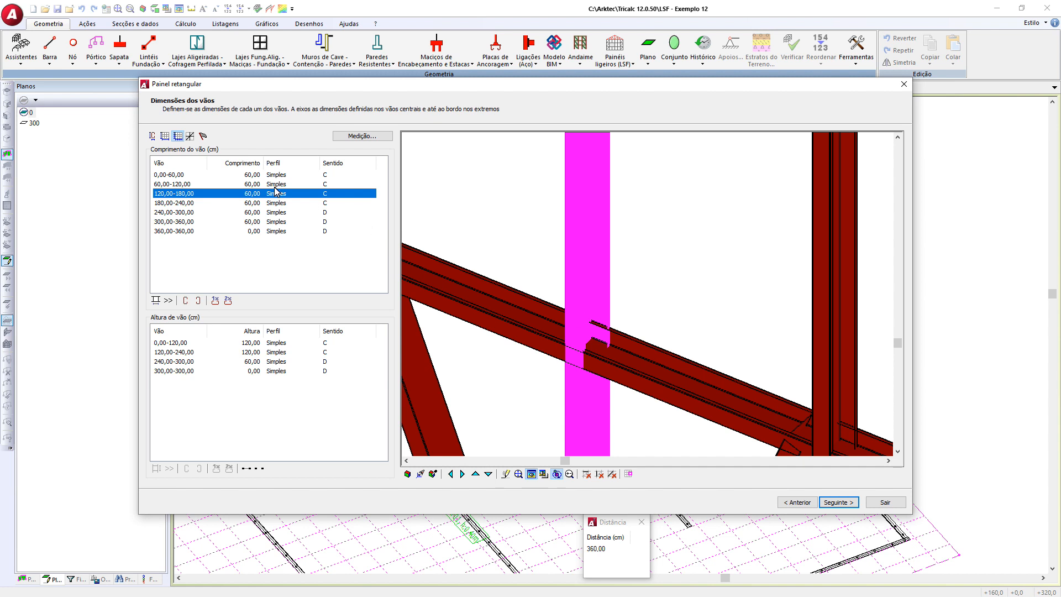
- Try a double profile (Duplo) for the 120–180 cm bay and compare it with the single one in a wireframe preview
{"action": "double_click", "coordinate": [277, 194]}
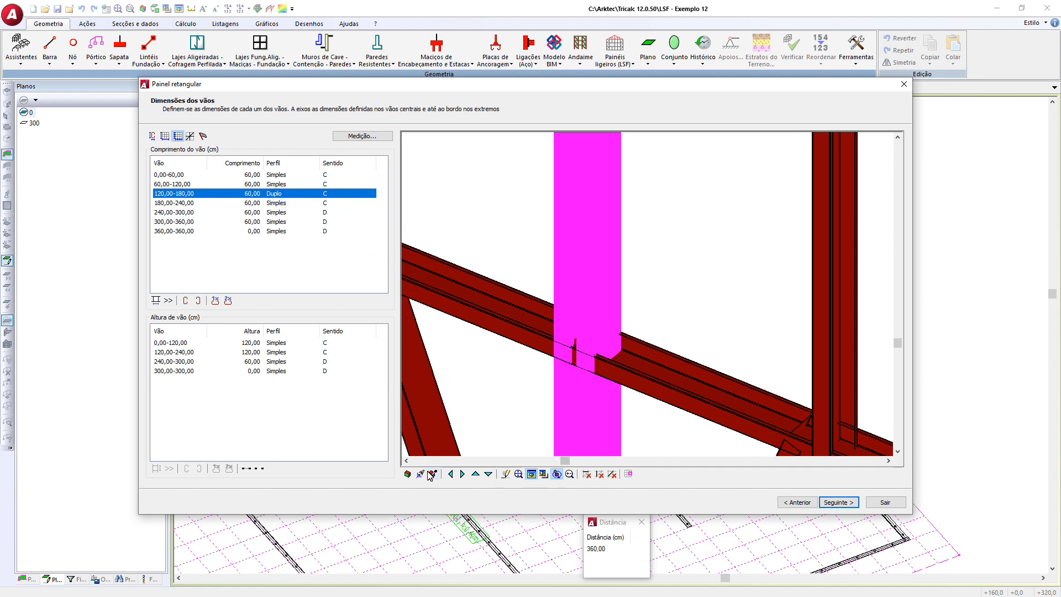
{"action": "left_click", "coordinate": [531, 474]}
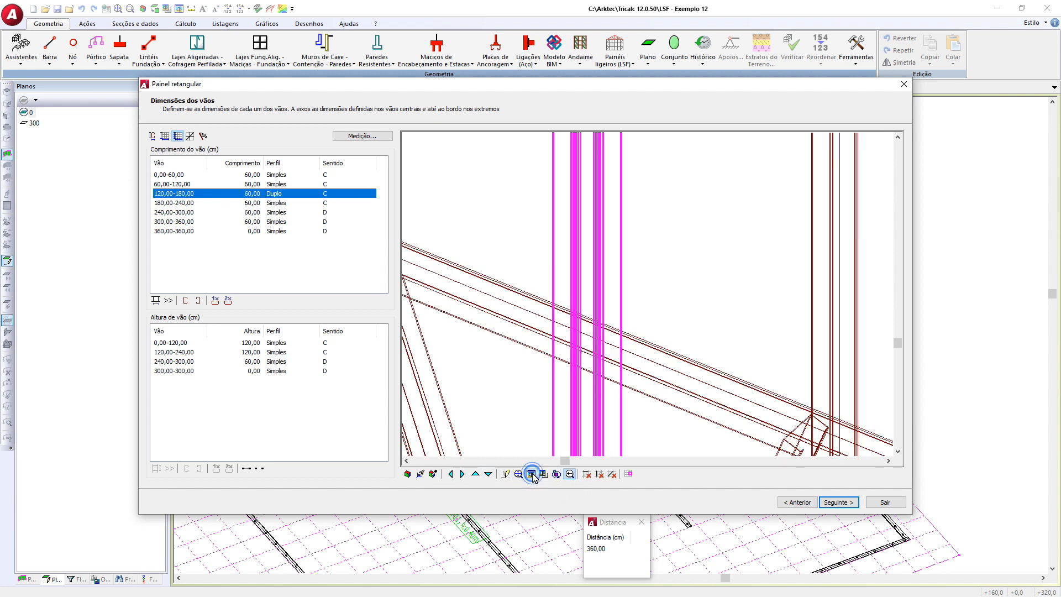
{"action": "left_click", "coordinate": [602, 358]}
{"action": "scroll", "coordinate": [604, 362], "scroll_direction": "down", "scroll_amount": 5}
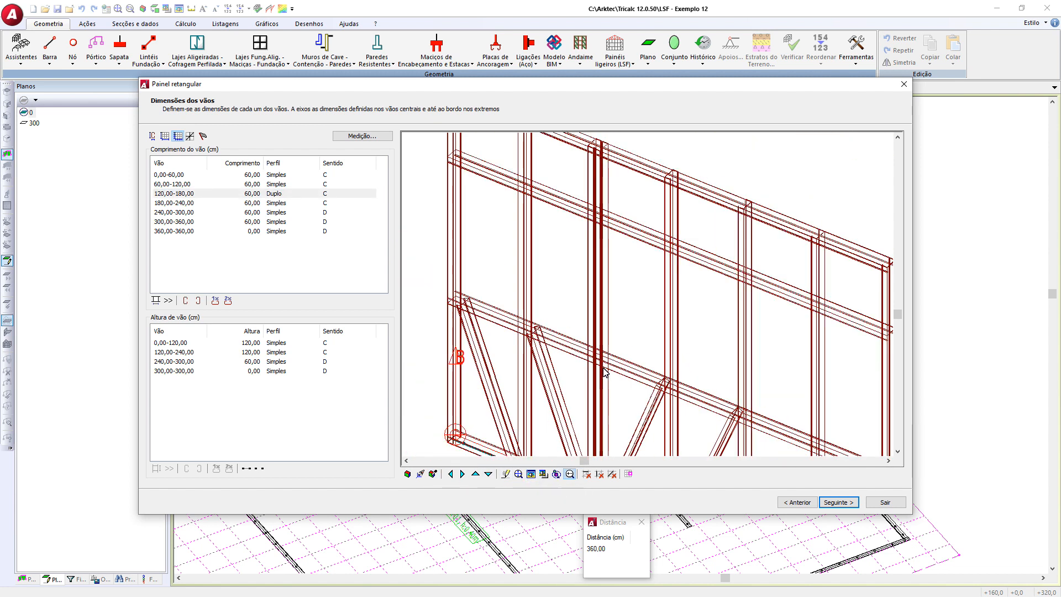
{"action": "scroll", "coordinate": [607, 196], "scroll_direction": "up", "scroll_amount": 5}
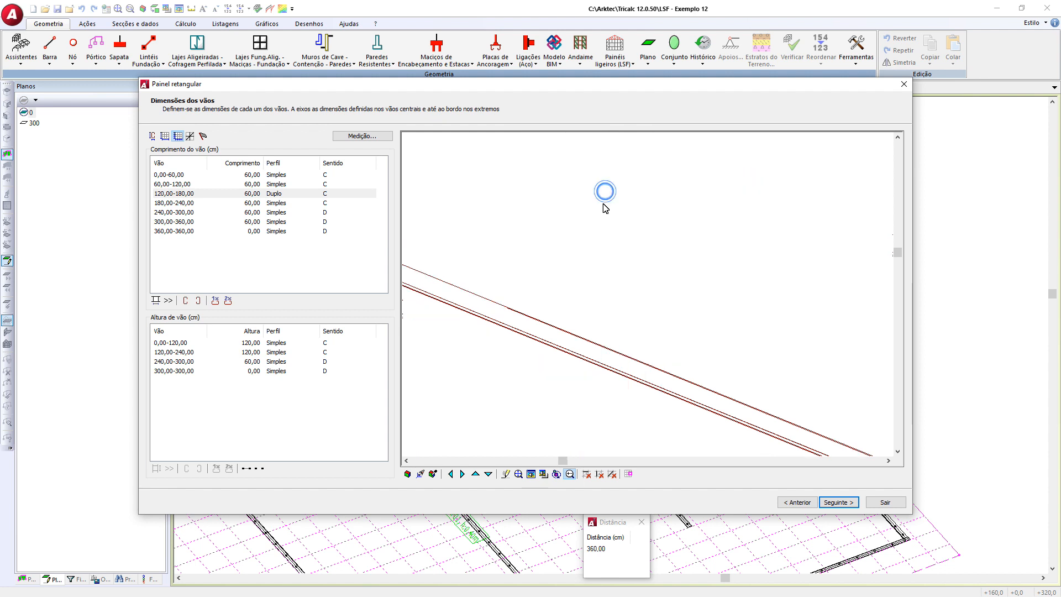
{"action": "left_click", "coordinate": [276, 194]}
{"action": "left_click", "coordinate": [276, 194]}
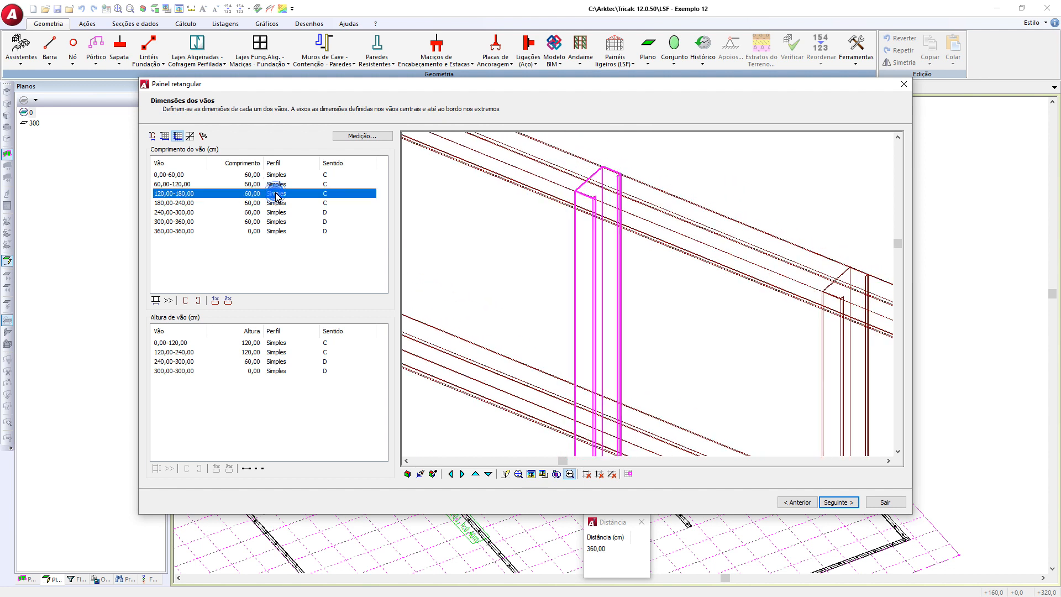
{"action": "left_click", "coordinate": [278, 195]}
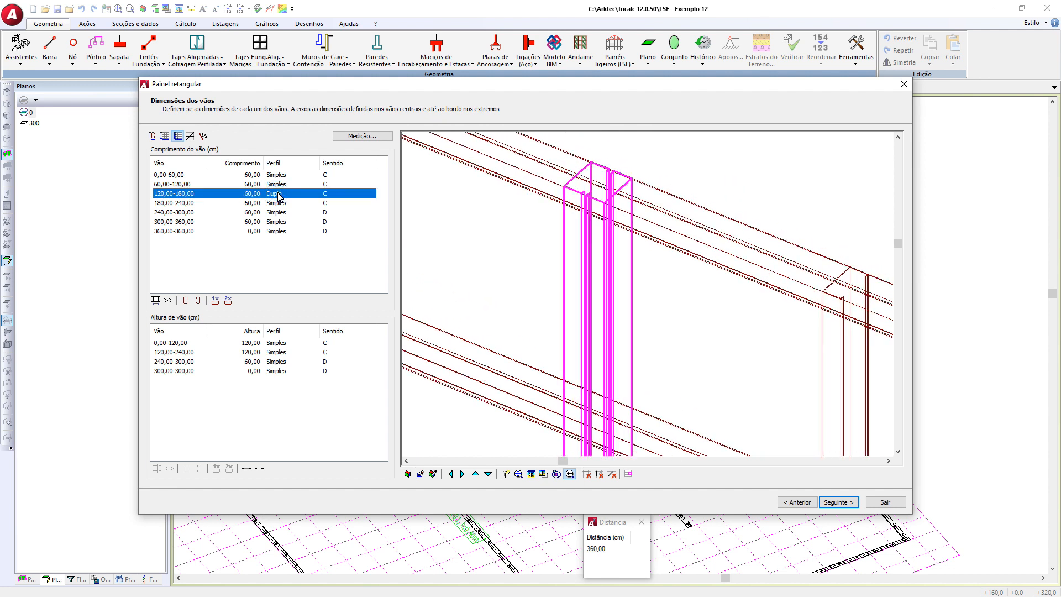
- Try direction D on the 120–180 cm bay with double and single profiles, and return it to Simples with direction C
{"action": "left_click", "coordinate": [325, 193]}
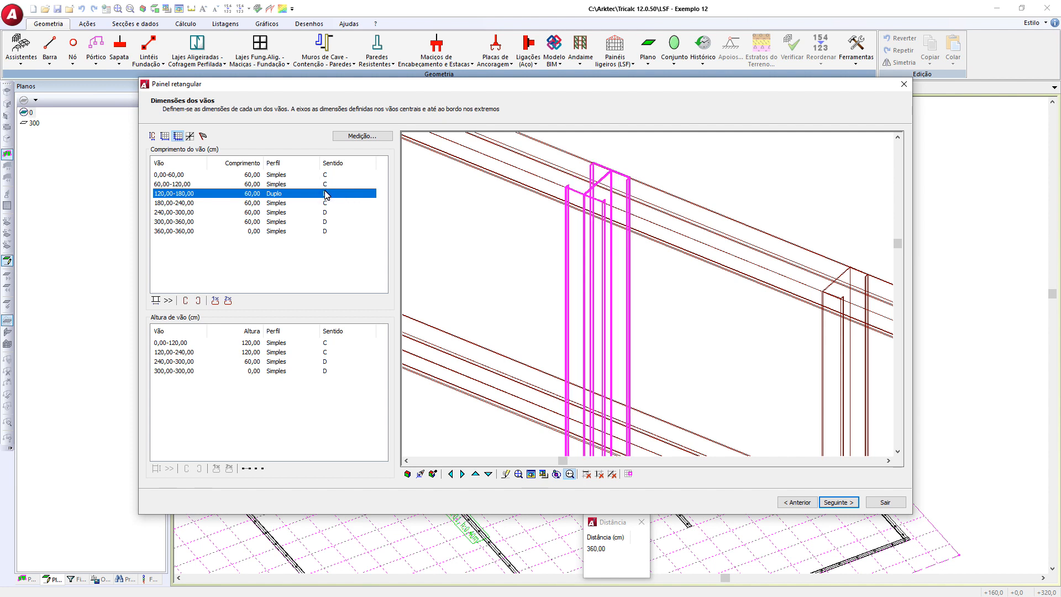
{"action": "left_click", "coordinate": [325, 194]}
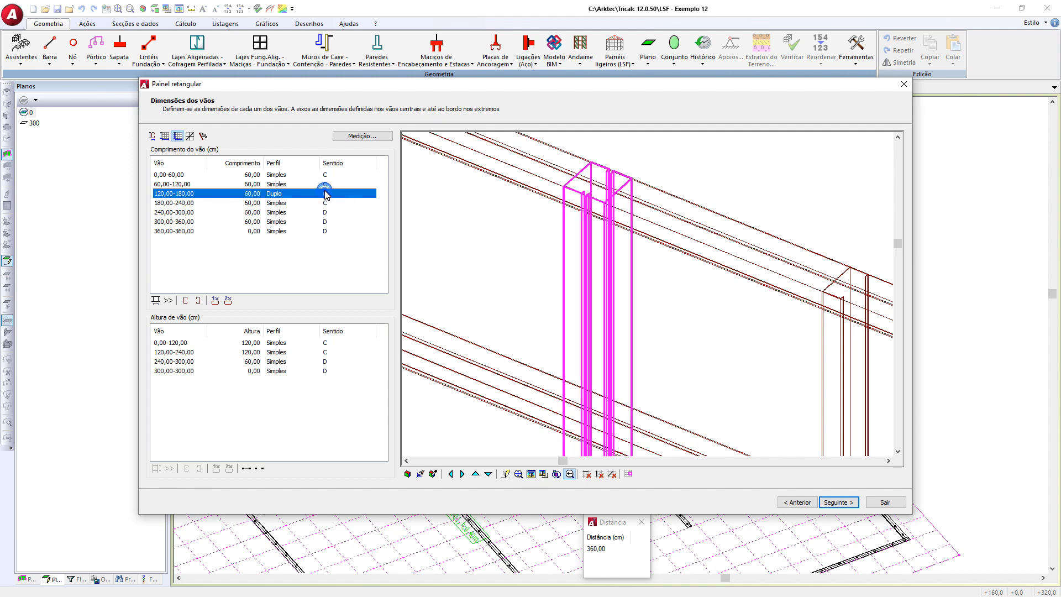
{"action": "left_click", "coordinate": [285, 196]}
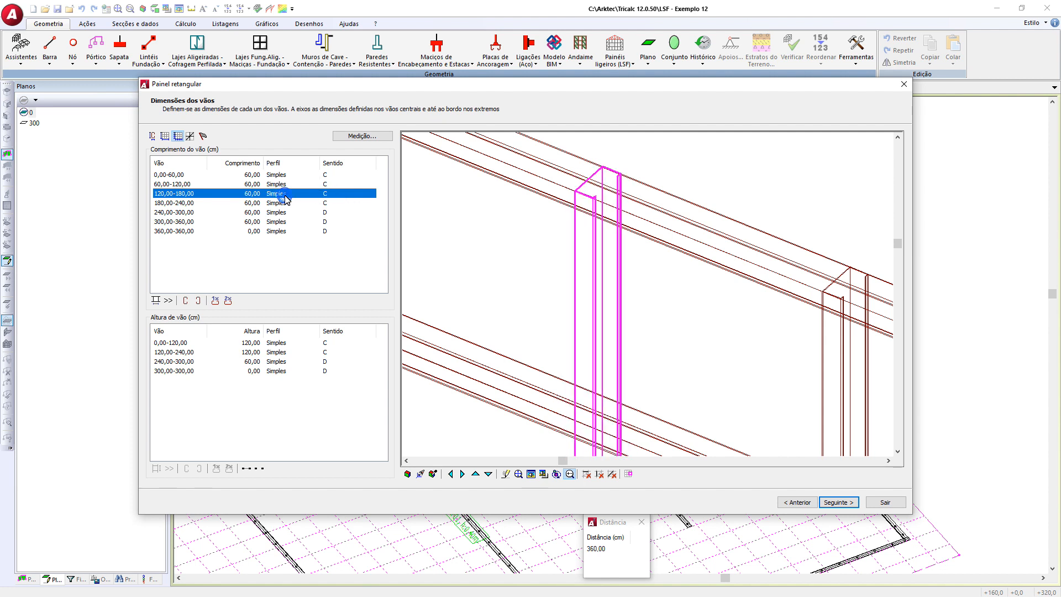
{"action": "left_click", "coordinate": [327, 195]}
{"action": "left_click", "coordinate": [327, 195]}
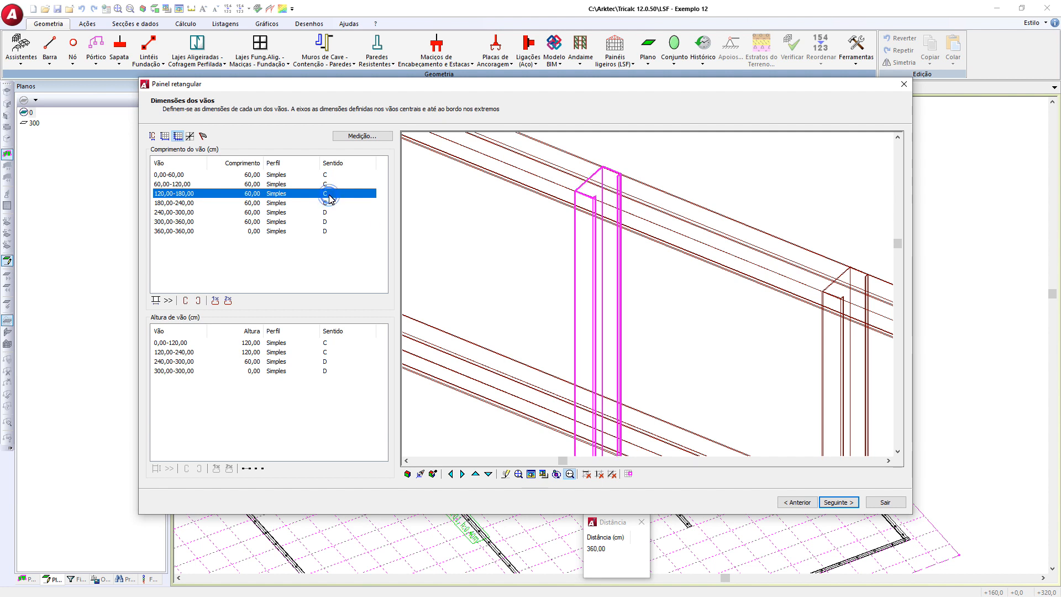
- Give the 120–240 cm height bay a double profile (Duplo) and compare directions D and C, leaving it on D
{"action": "scroll", "coordinate": [467, 265], "scroll_direction": "down", "scroll_amount": 6}
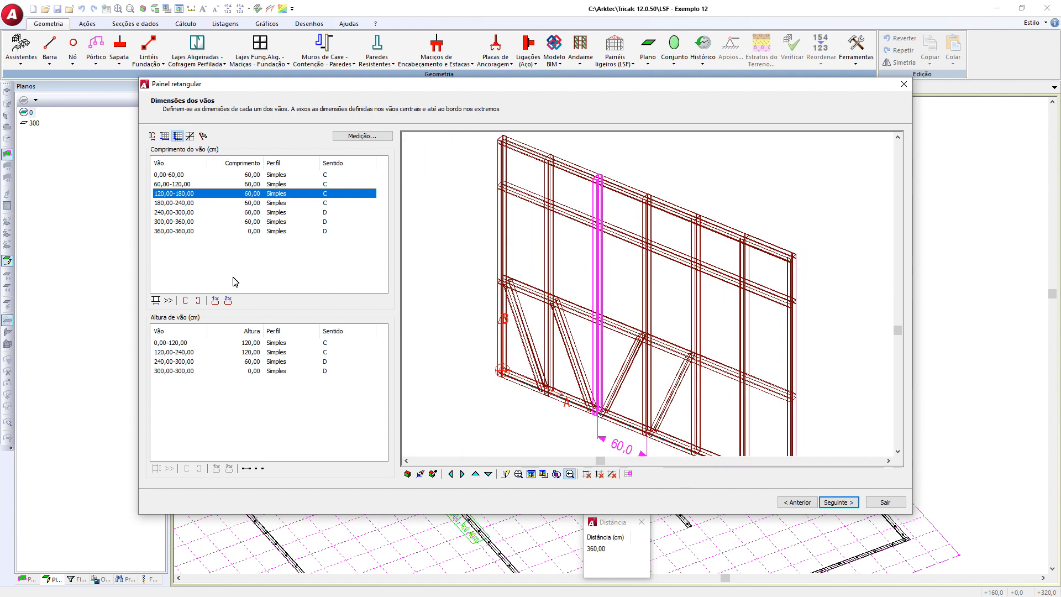
{"action": "left_click", "coordinate": [171, 352]}
{"action": "scroll", "coordinate": [508, 287], "scroll_direction": "up", "scroll_amount": 5}
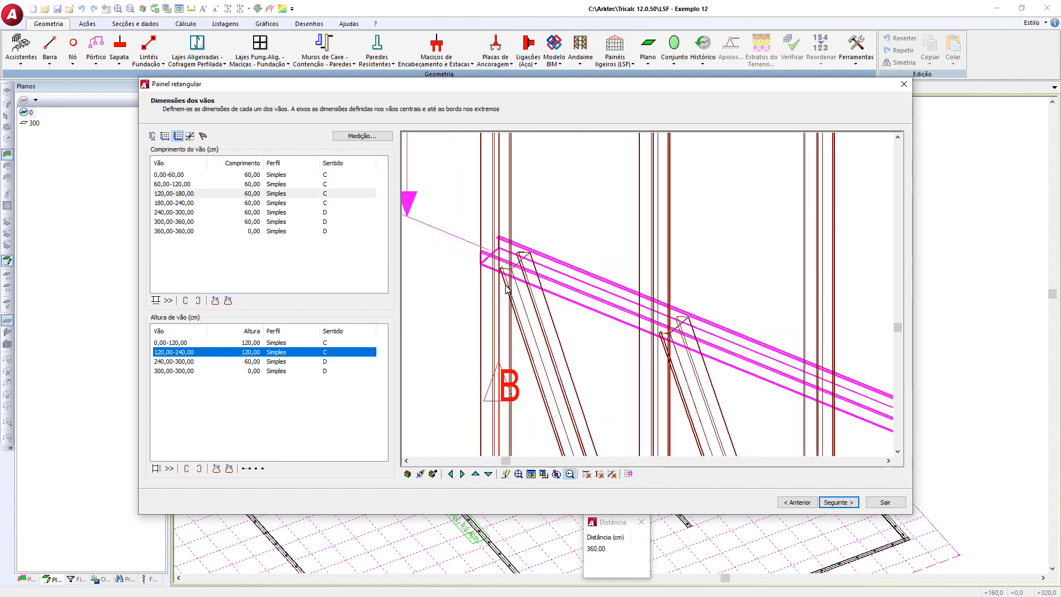
{"action": "left_click", "coordinate": [279, 353]}
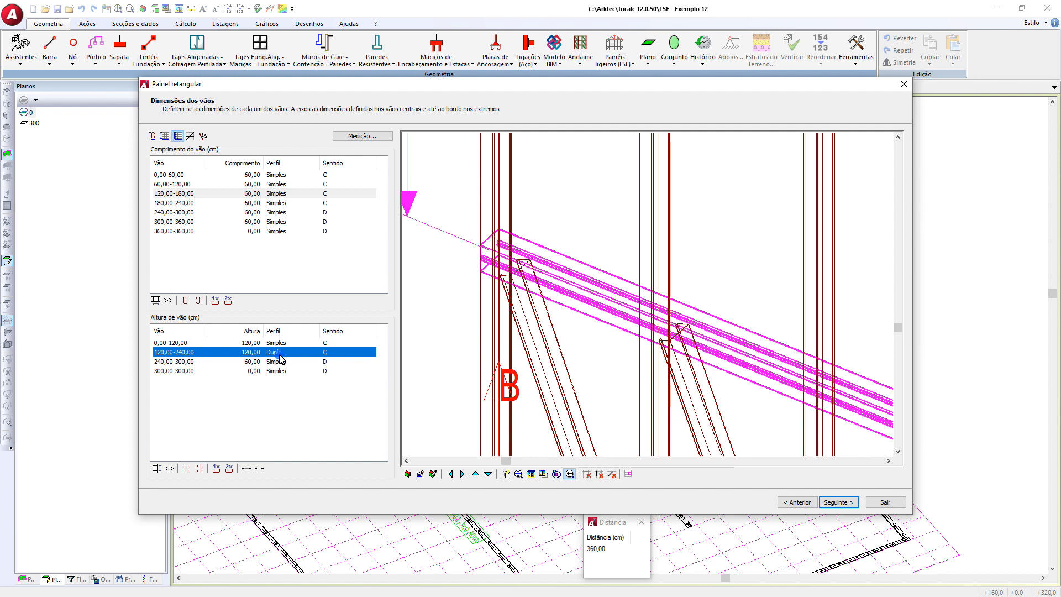
{"action": "left_click", "coordinate": [330, 352]}
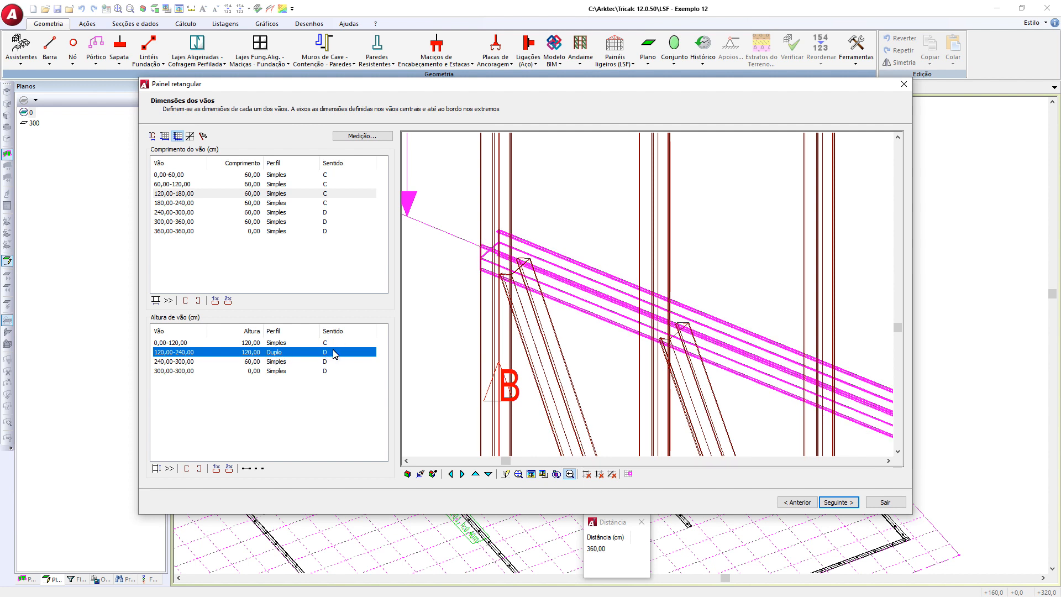
{"action": "left_click", "coordinate": [335, 352]}
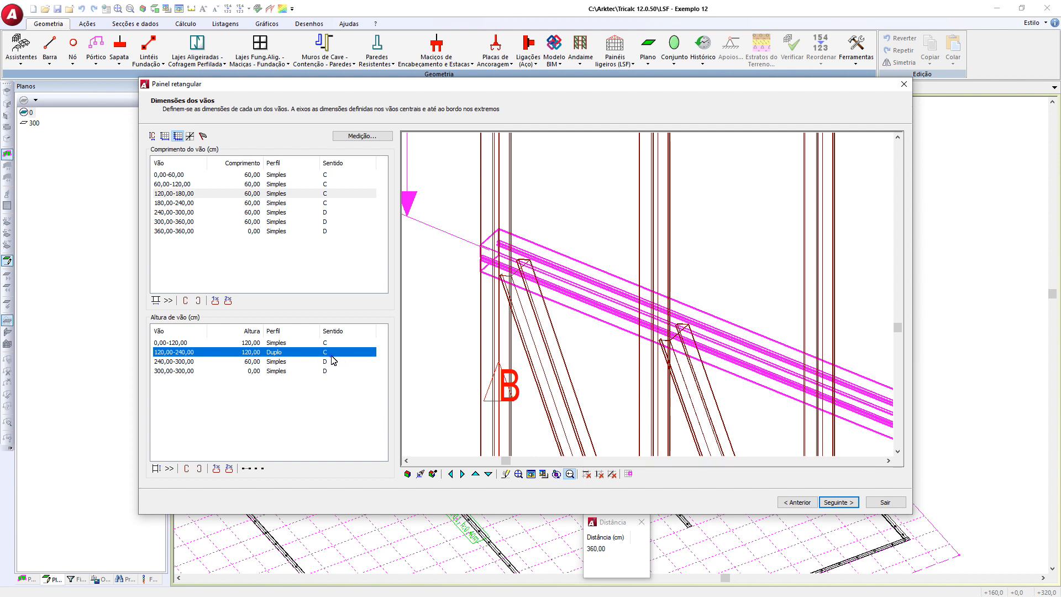
{"action": "left_click", "coordinate": [330, 354]}
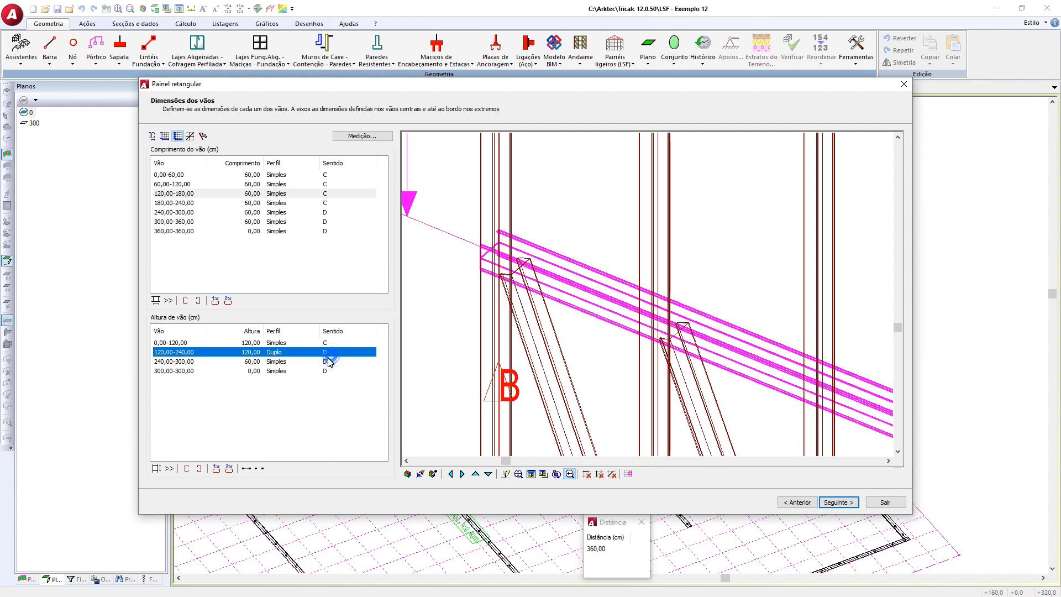
- Bring up the diagonals, studs and beams settings and add one diagonal in direction C at the 120–240 cm level of the 0–60 cm bay
{"action": "left_click", "coordinate": [191, 138]}
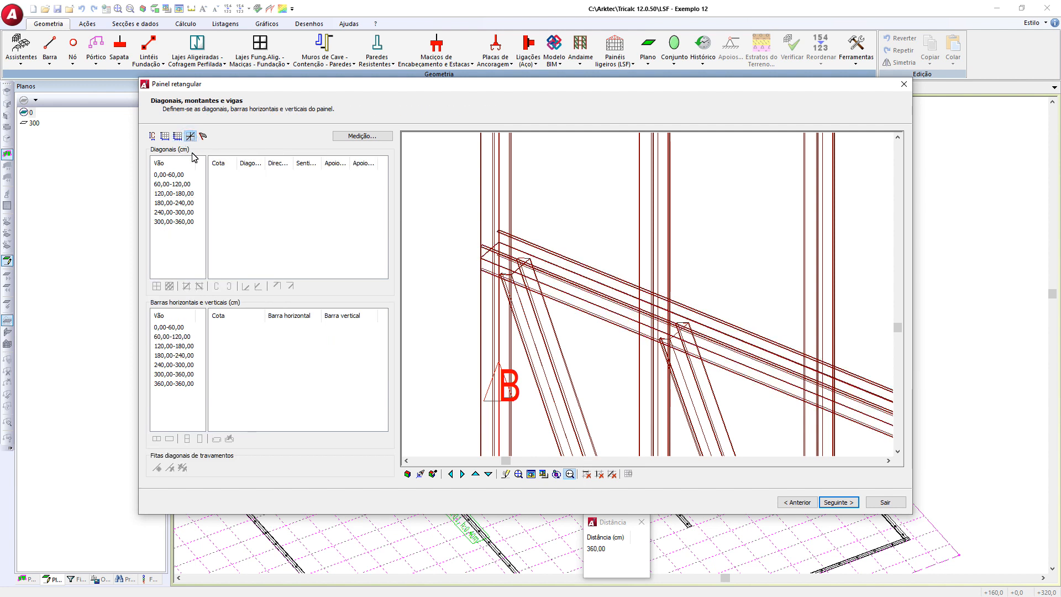
{"action": "left_click", "coordinate": [173, 176]}
{"action": "scroll", "coordinate": [620, 336], "scroll_direction": "up", "scroll_amount": 2}
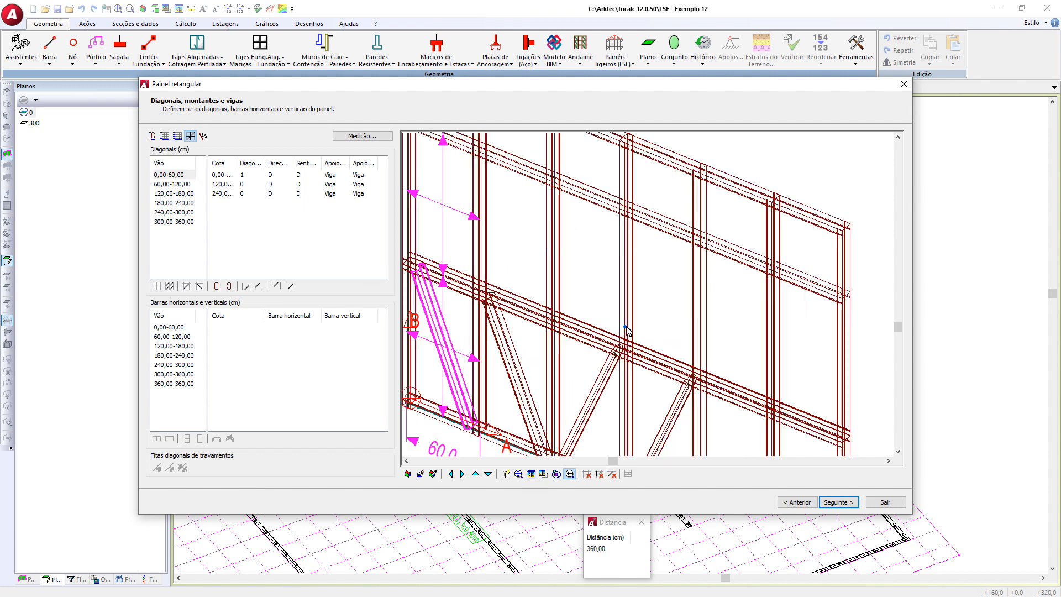
{"action": "scroll", "coordinate": [633, 358], "scroll_direction": "down", "scroll_amount": 3}
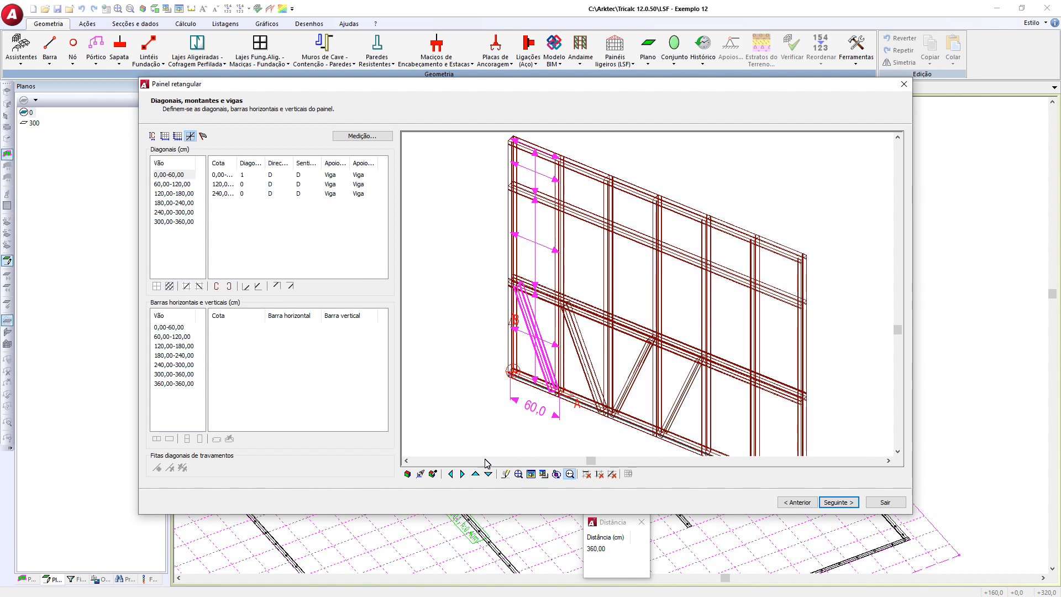
{"action": "left_click", "coordinate": [463, 474]}
{"action": "left_click", "coordinate": [463, 474]}
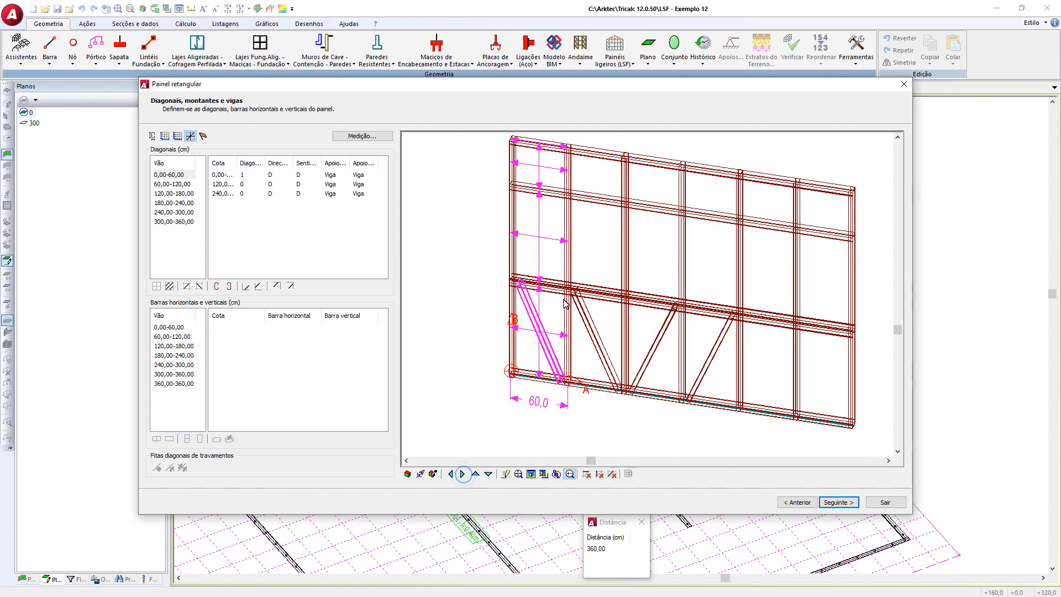
{"action": "left_click", "coordinate": [464, 474]}
{"action": "double_click", "coordinate": [244, 184]}
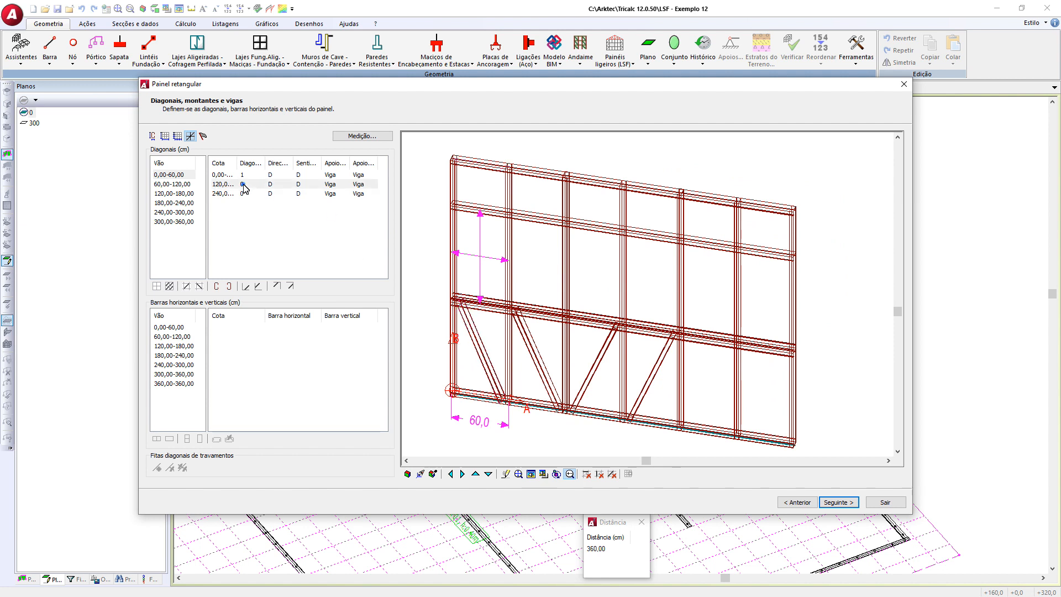
{"action": "double_click", "coordinate": [273, 184]}
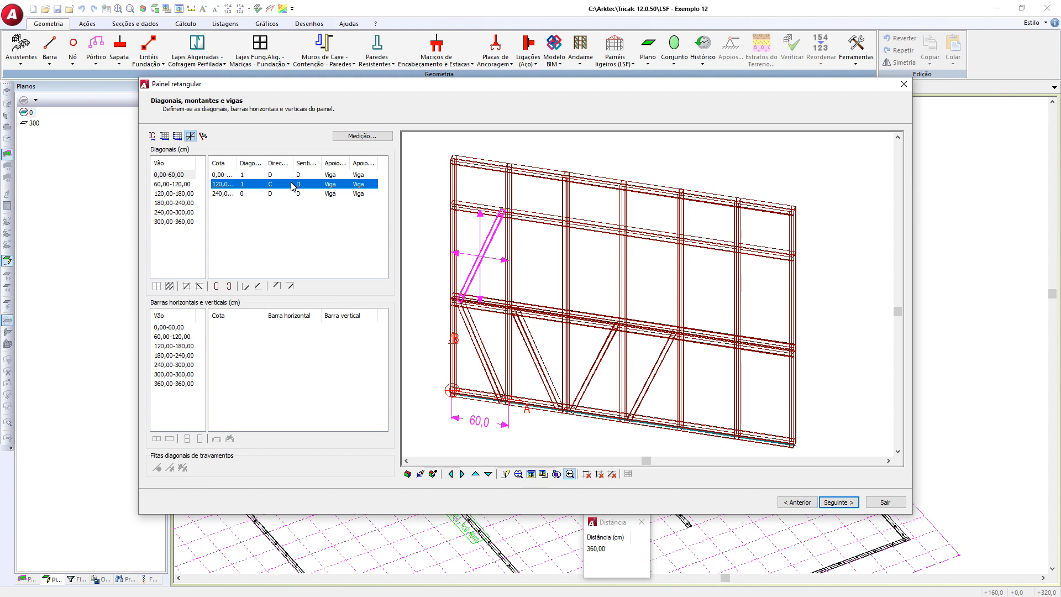
- Try the stud option (Mo) for the new diagonal's first support and return it to Viga
{"action": "scroll", "coordinate": [468, 290], "scroll_direction": "up", "scroll_amount": 3}
{"action": "scroll", "coordinate": [481, 309], "scroll_direction": "down", "scroll_amount": 1}
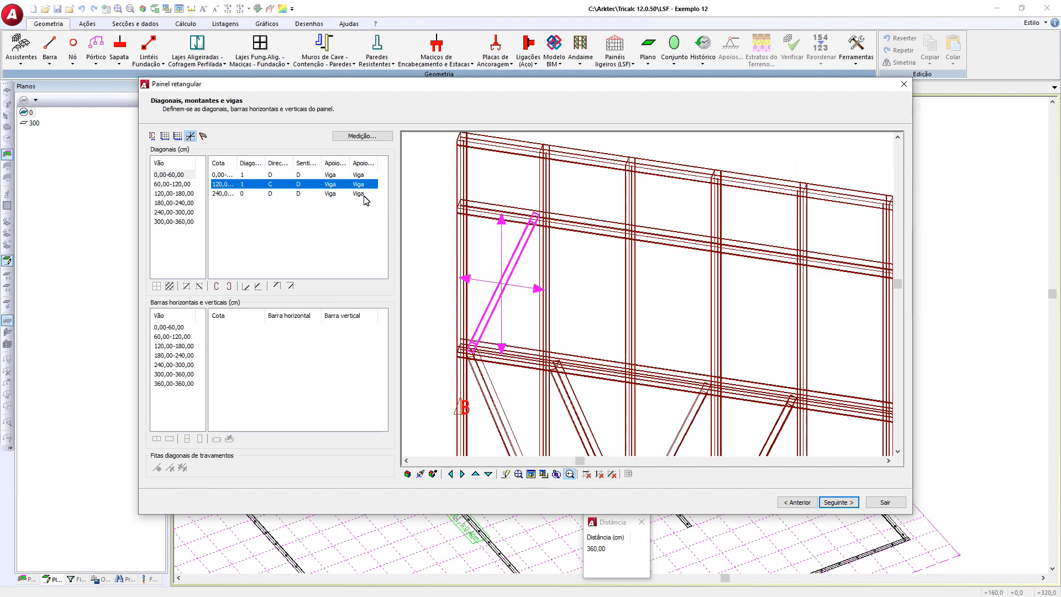
{"action": "double_click", "coordinate": [333, 184]}
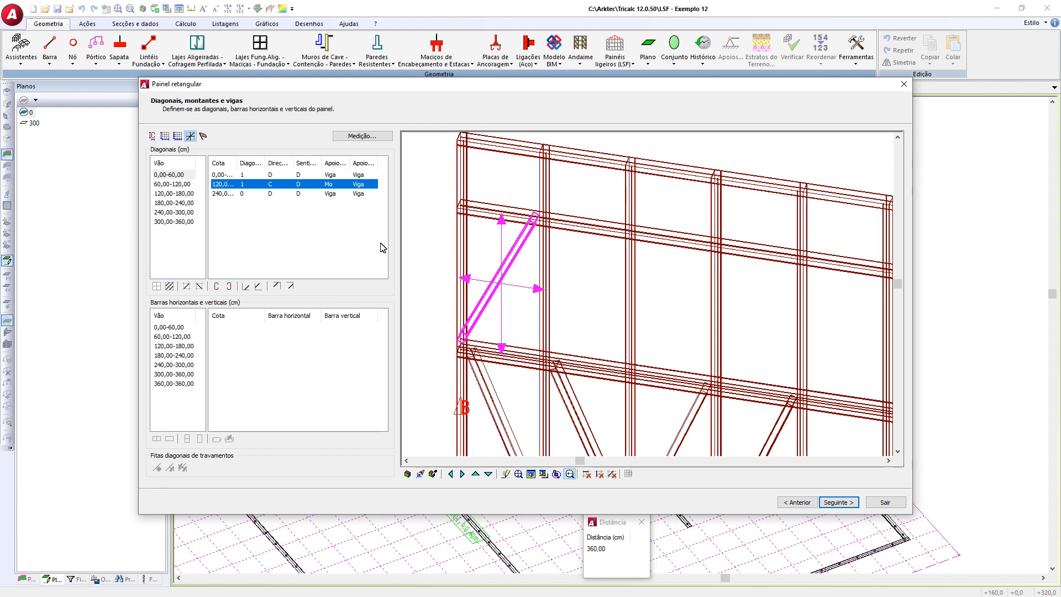
{"action": "double_click", "coordinate": [329, 184]}
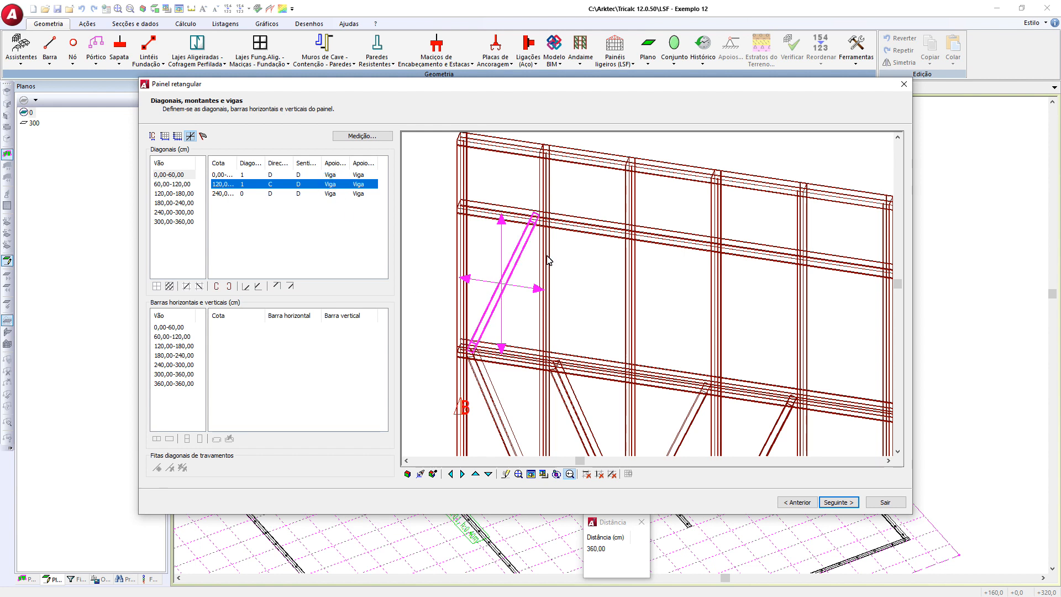
- Add one diagonal in direction D at the 240–300 cm level of the 0–60 cm bay
{"action": "double_click", "coordinate": [243, 196]}
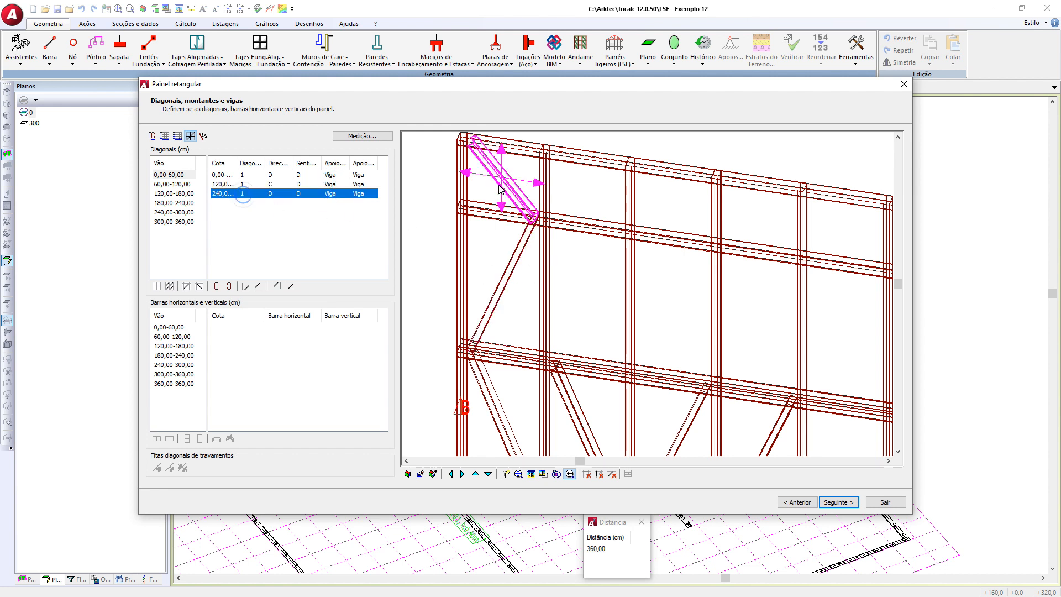
{"action": "scroll", "coordinate": [544, 258], "scroll_direction": "down", "scroll_amount": 3}
{"action": "middle_click_drag", "start_coordinate": [597, 303], "coordinate": [551, 297]}
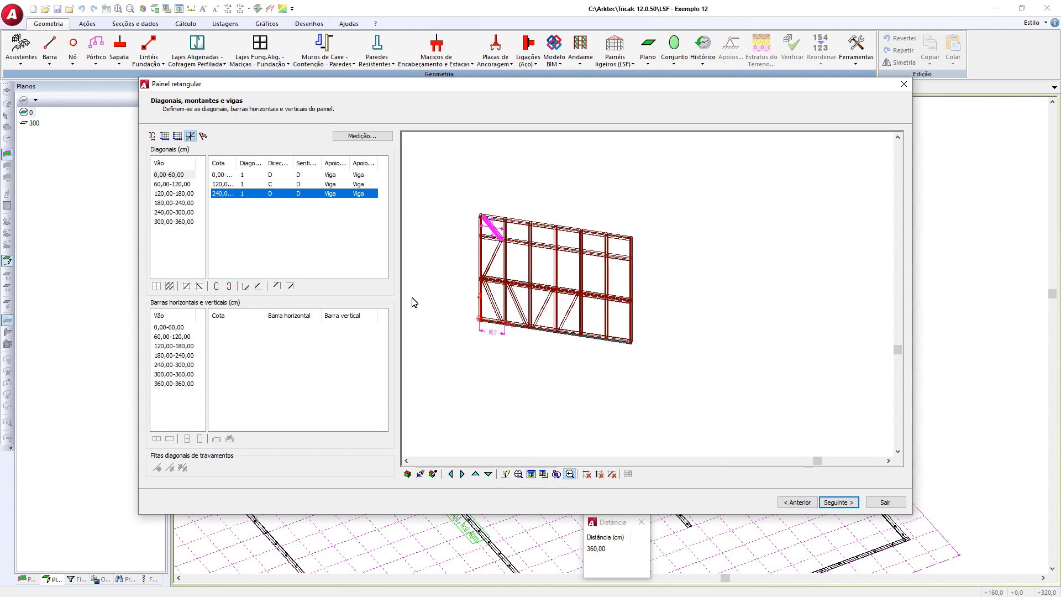
- Delete the three lower diagonals in the bays between 60 and 240 cm
{"action": "left_click", "coordinate": [612, 475]}
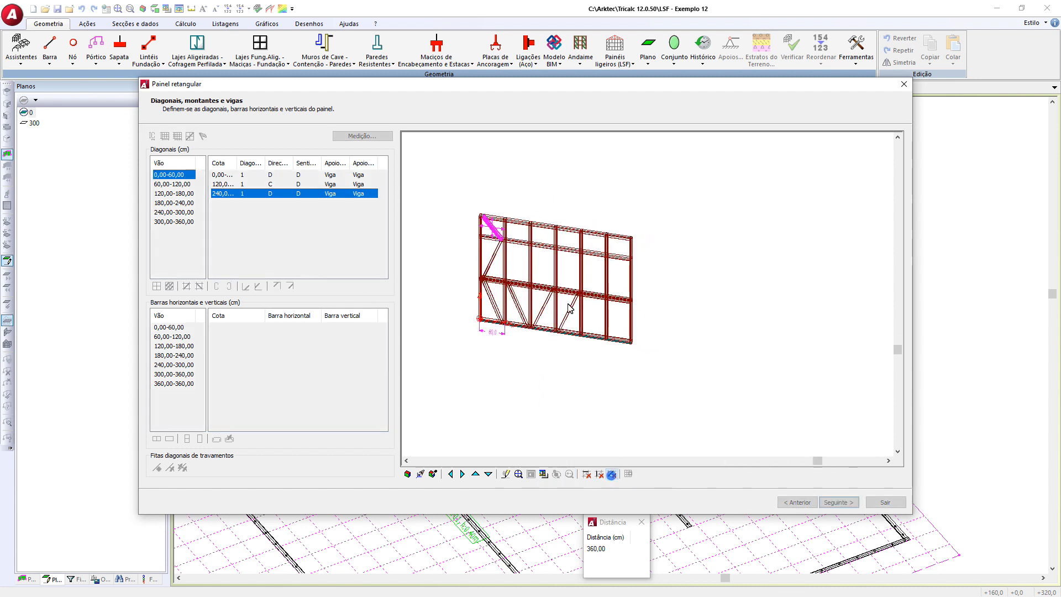
{"action": "left_click", "coordinate": [518, 311]}
{"action": "left_click", "coordinate": [543, 308]}
{"action": "left_click", "coordinate": [567, 308]}
{"action": "right_click", "coordinate": [578, 383]}
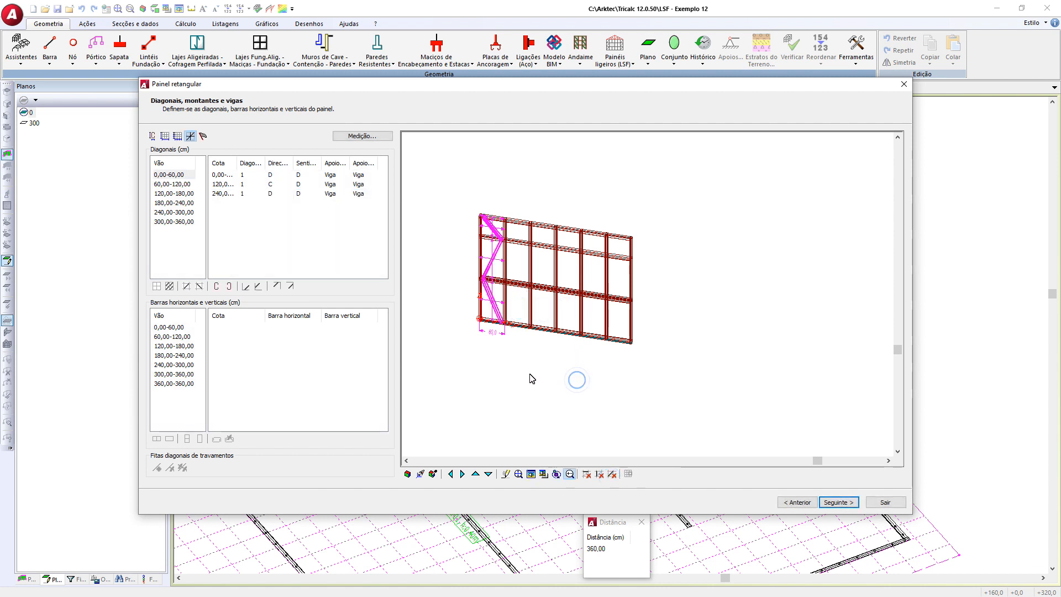
- Add one diagonal at each of the three height levels of the 300–360 cm bay
{"action": "left_click", "coordinate": [183, 221]}
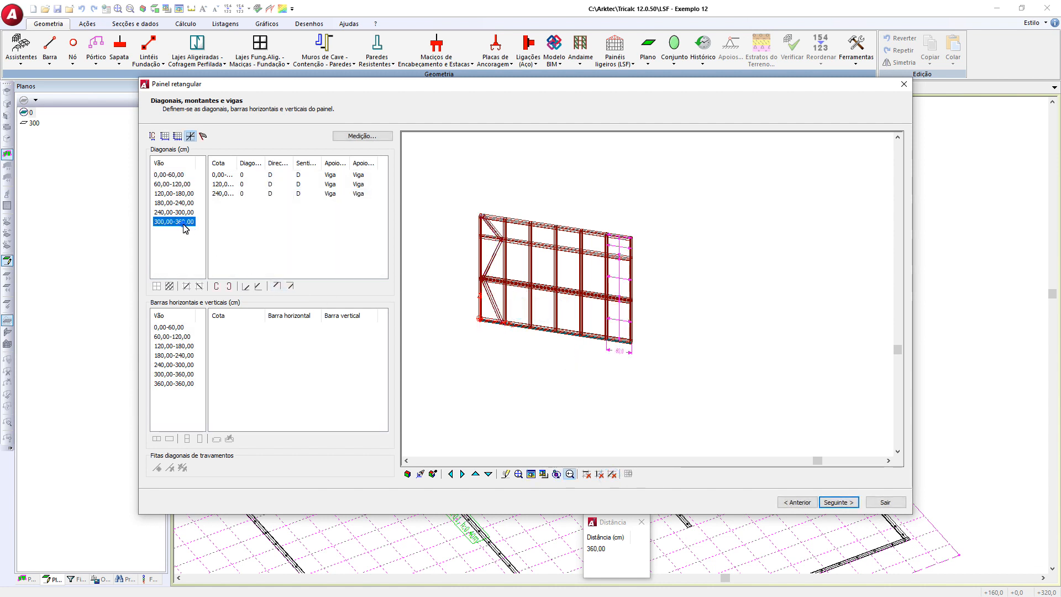
{"action": "left_click", "coordinate": [247, 175]}
{"action": "left_click", "coordinate": [258, 192], "text": "shift"}
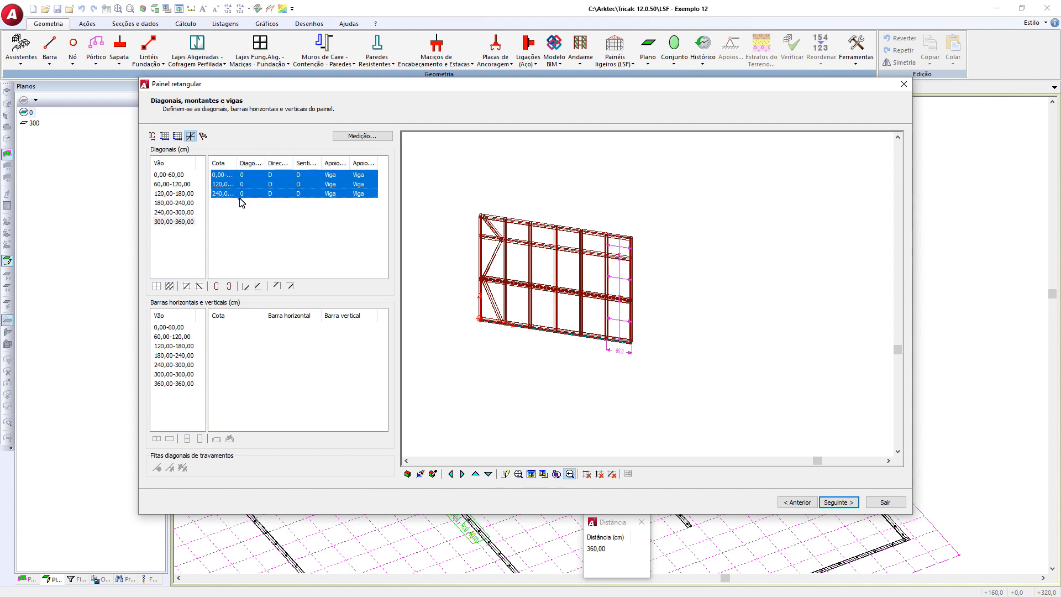
{"action": "left_click", "coordinate": [247, 175]}
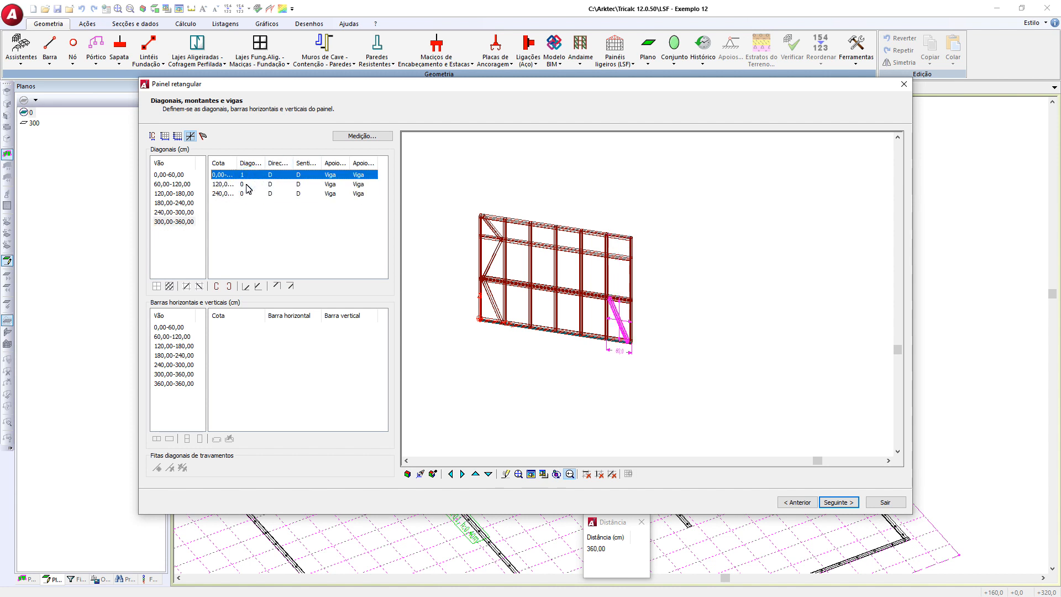
{"action": "left_click", "coordinate": [245, 184]}
{"action": "left_click", "coordinate": [248, 193]}
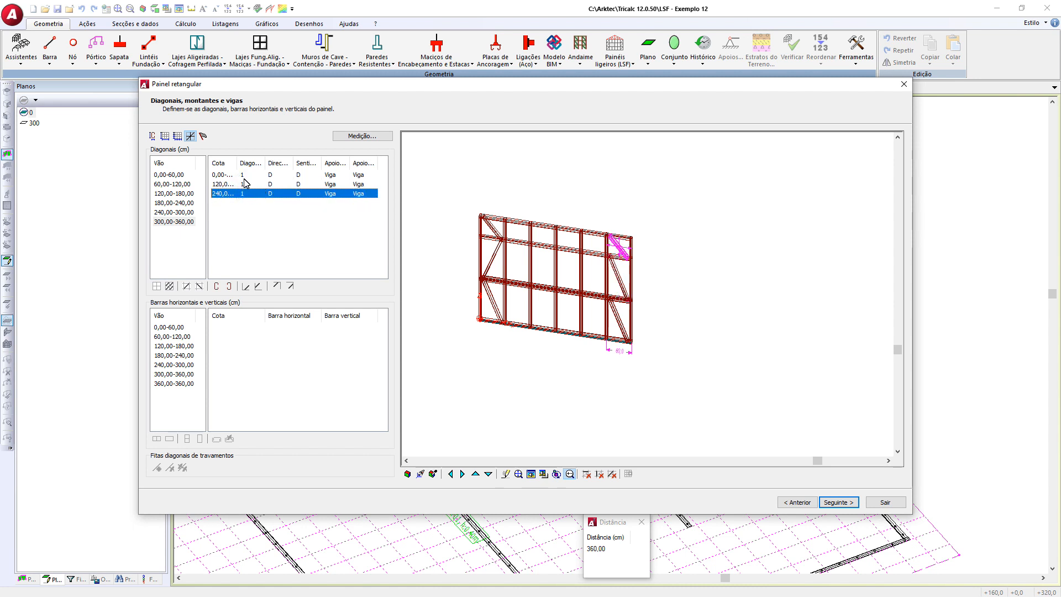
- Set direction C for the lowest and highest diagonals of the 300–360 cm bay and check the panel in front view
{"action": "left_click", "coordinate": [244, 175]}
{"action": "left_click", "coordinate": [275, 175]}
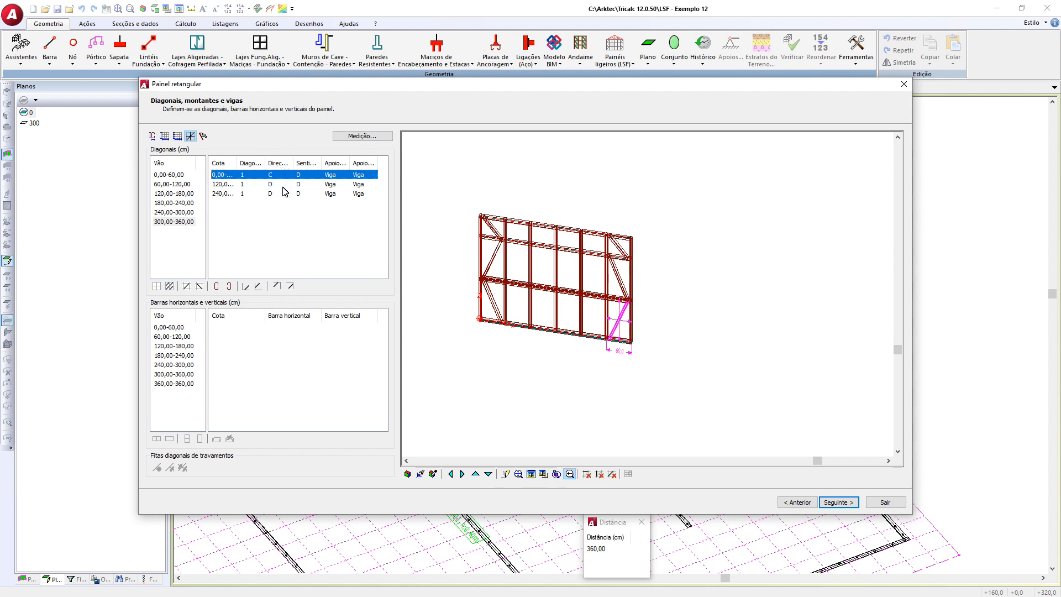
{"action": "left_click", "coordinate": [283, 194]}
{"action": "left_click", "coordinate": [282, 196]}
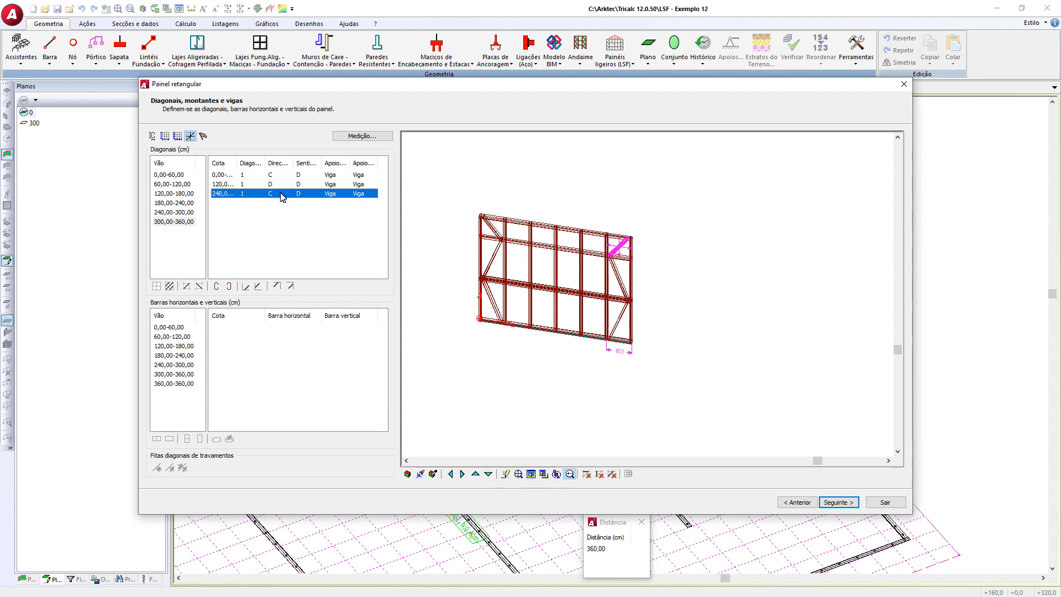
{"action": "left_click", "coordinate": [608, 322]}
{"action": "left_click", "coordinate": [408, 474]}
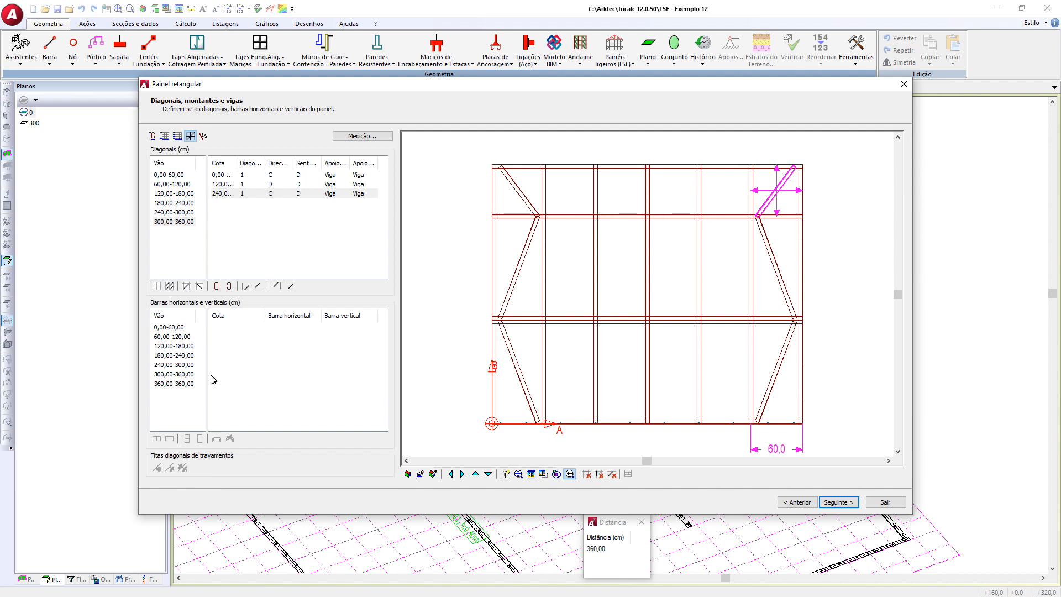
- Bring up the panel's additional options and show its lower starting corner close up in a 3D view
{"action": "left_click", "coordinate": [203, 136]}
{"action": "scroll", "coordinate": [532, 342], "scroll_direction": "up", "scroll_amount": 1}
{"action": "scroll", "coordinate": [526, 353], "scroll_direction": "down", "scroll_amount": 2}
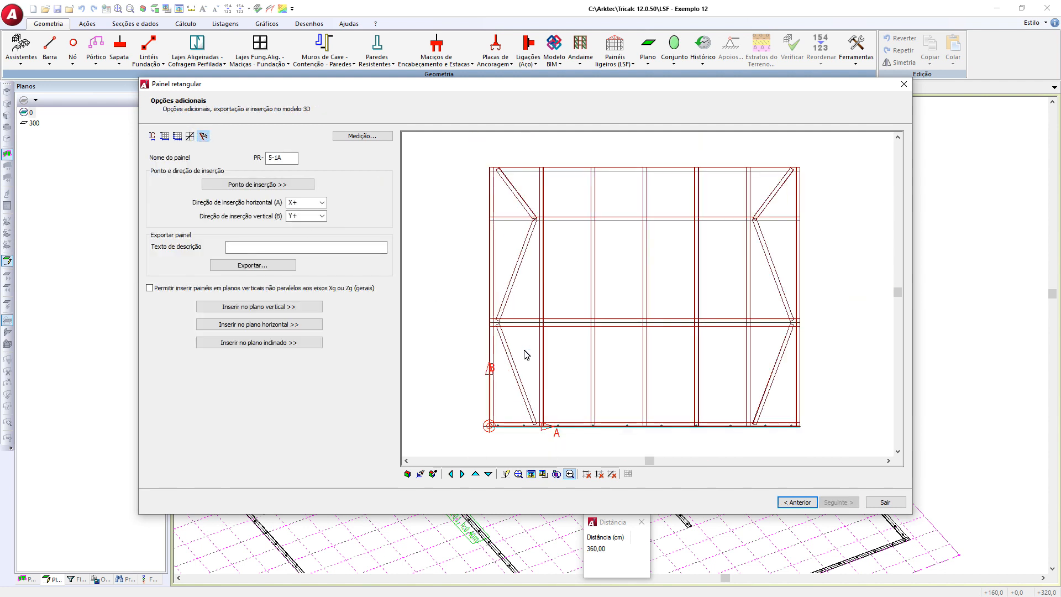
{"action": "left_click", "coordinate": [452, 474]}
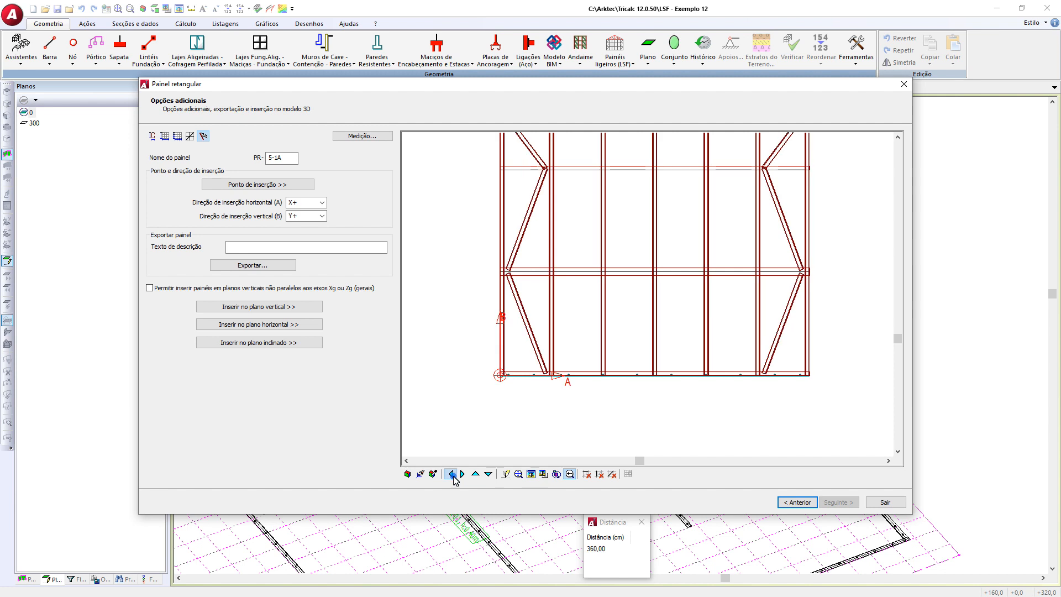
{"action": "left_click", "coordinate": [489, 474]}
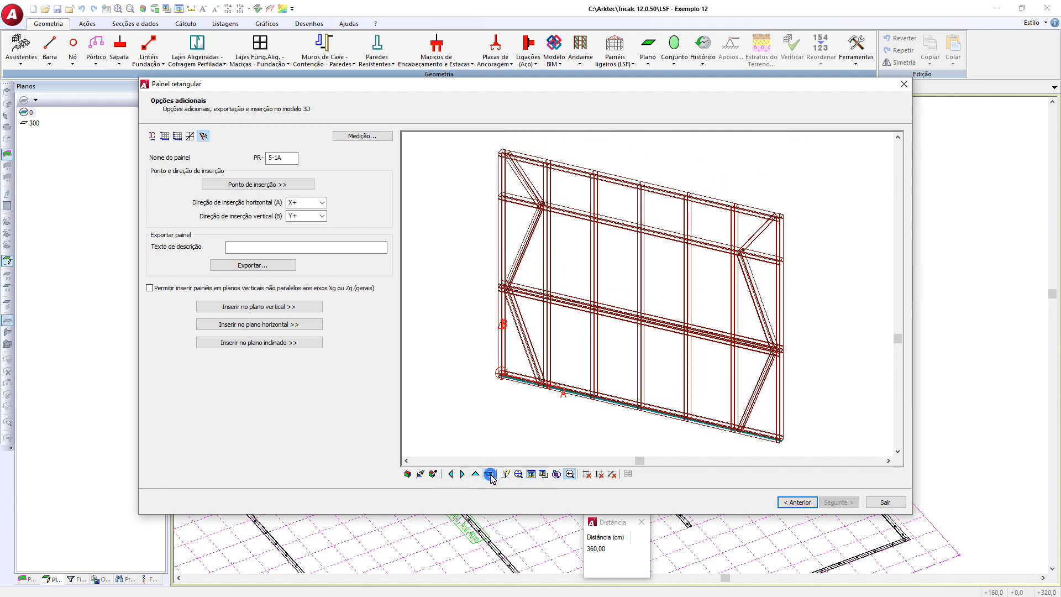
{"action": "scroll", "coordinate": [504, 373], "scroll_direction": "up", "scroll_amount": 5}
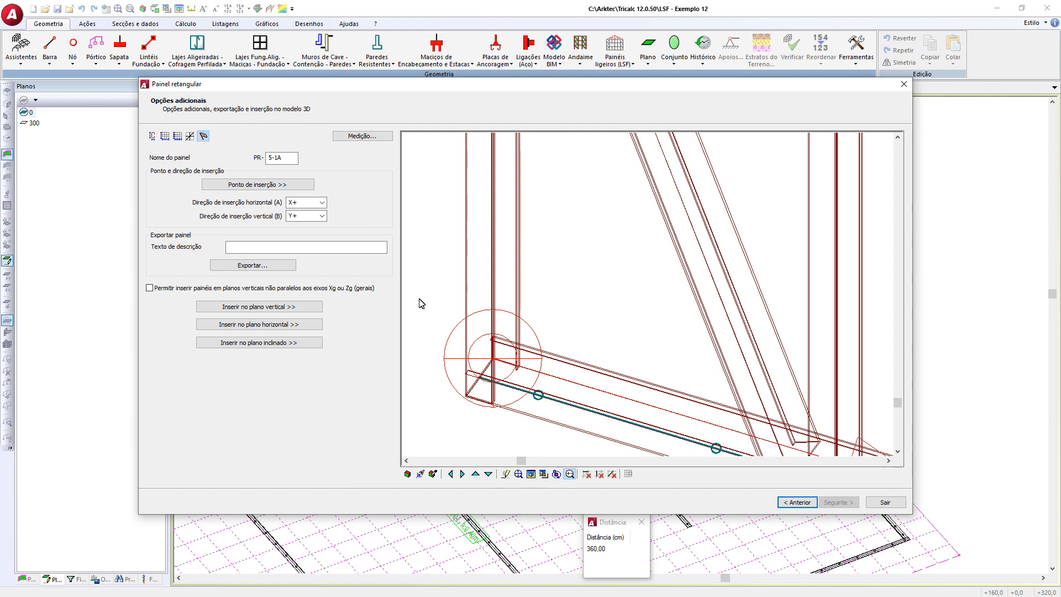
- Try the edge points of the panel's lower starting corner as insertion point and settle on its mid-width point
{"action": "left_click", "coordinate": [294, 188]}
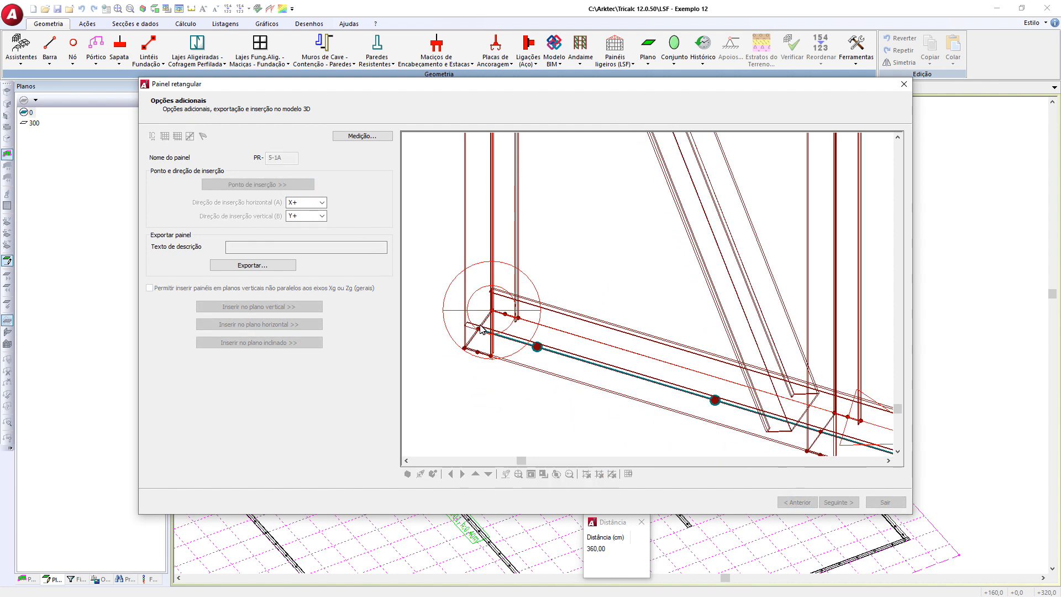
{"action": "left_click", "coordinate": [479, 330]}
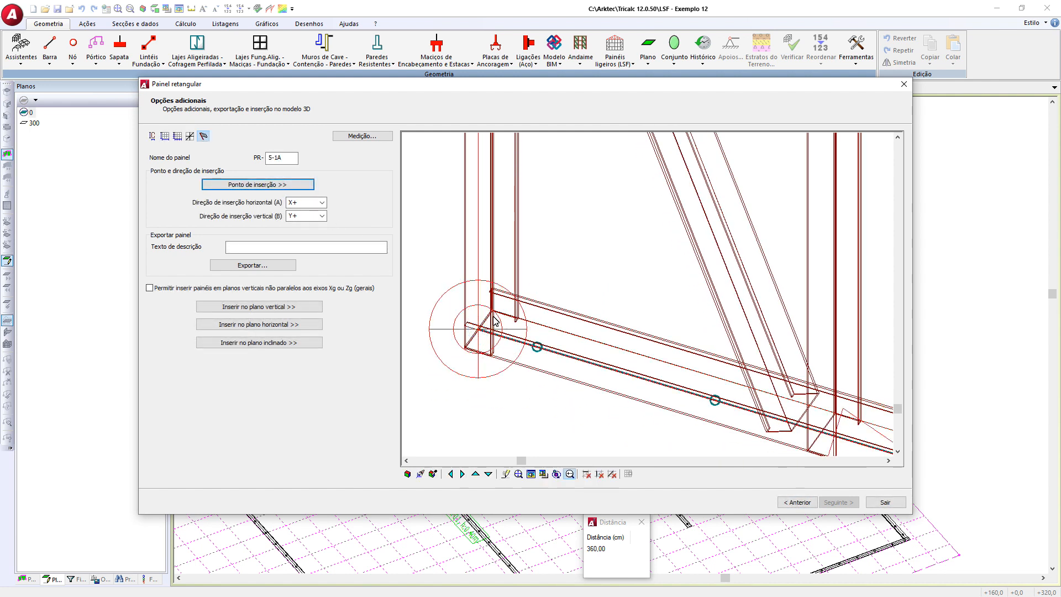
{"action": "left_click", "coordinate": [297, 185]}
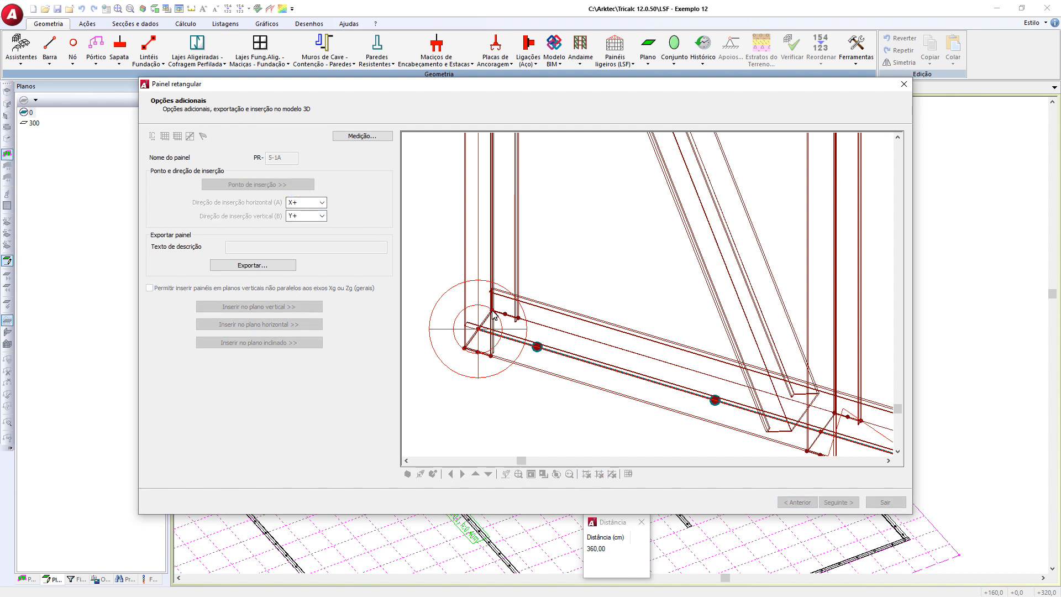
{"action": "left_click", "coordinate": [492, 310]}
{"action": "left_click", "coordinate": [299, 185]}
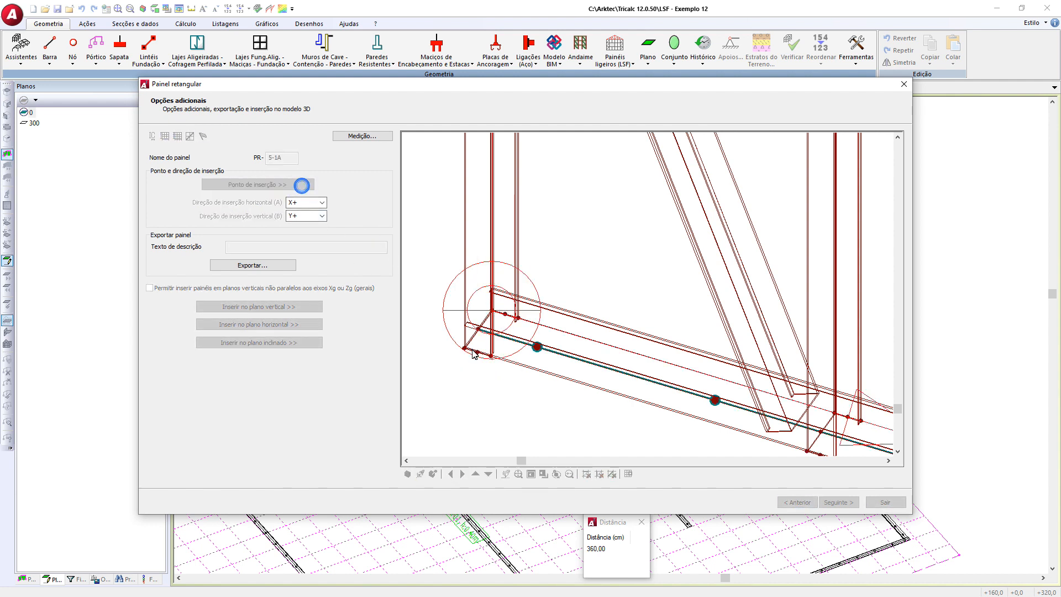
{"action": "left_click", "coordinate": [464, 349]}
{"action": "left_click", "coordinate": [282, 185]}
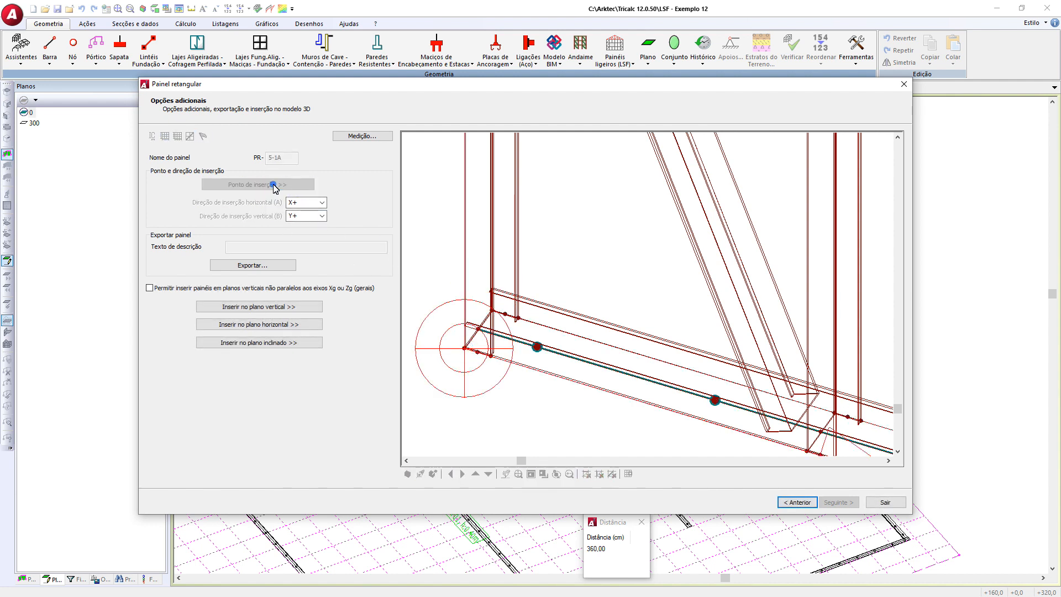
{"action": "left_click", "coordinate": [479, 330]}
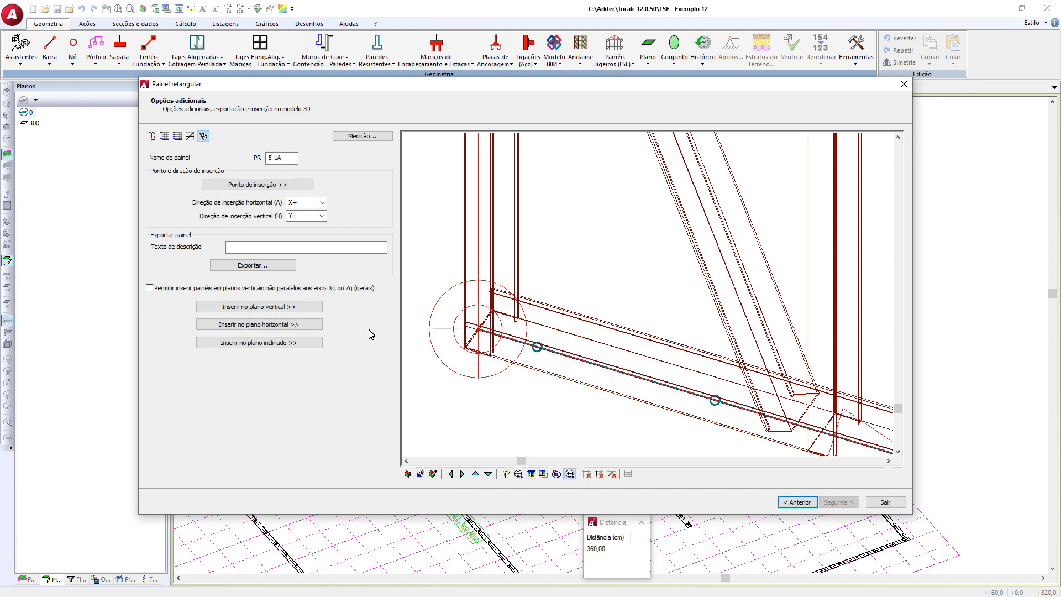
- Name the panel PR-01 and describe it as "Painel 360cm 60x120 Normal"
{"action": "double_click", "coordinate": [282, 158]}
{"action": "type", "text": "01"}
{"action": "left_click", "coordinate": [306, 247]}
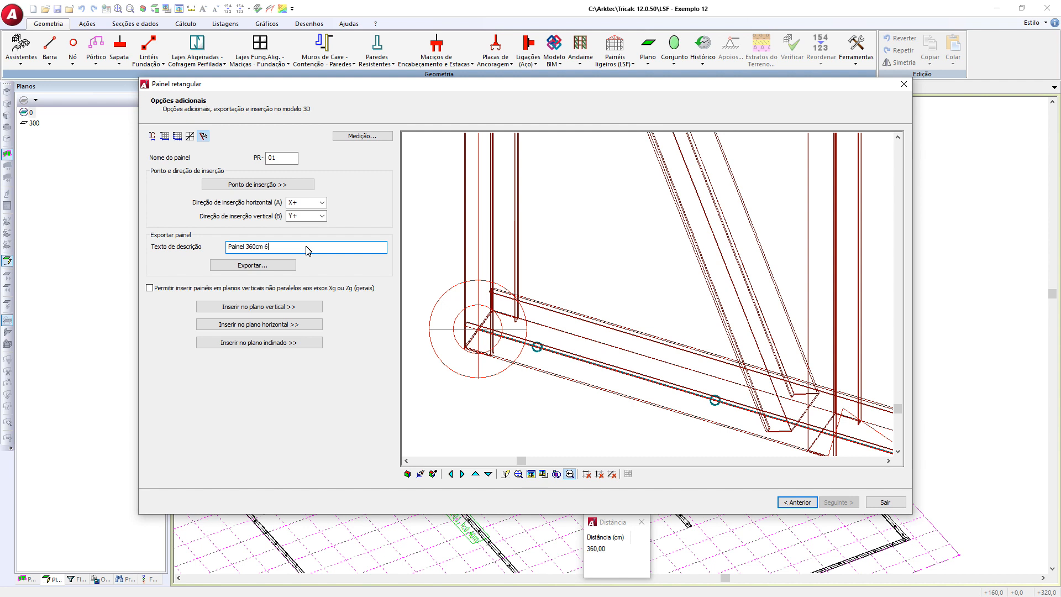
{"action": "type", "text": "x120 Normal"}
- Export the panel to the existing light panel file PanelLSFDemoDef.trlsf
{"action": "left_click", "coordinate": [270, 268]}
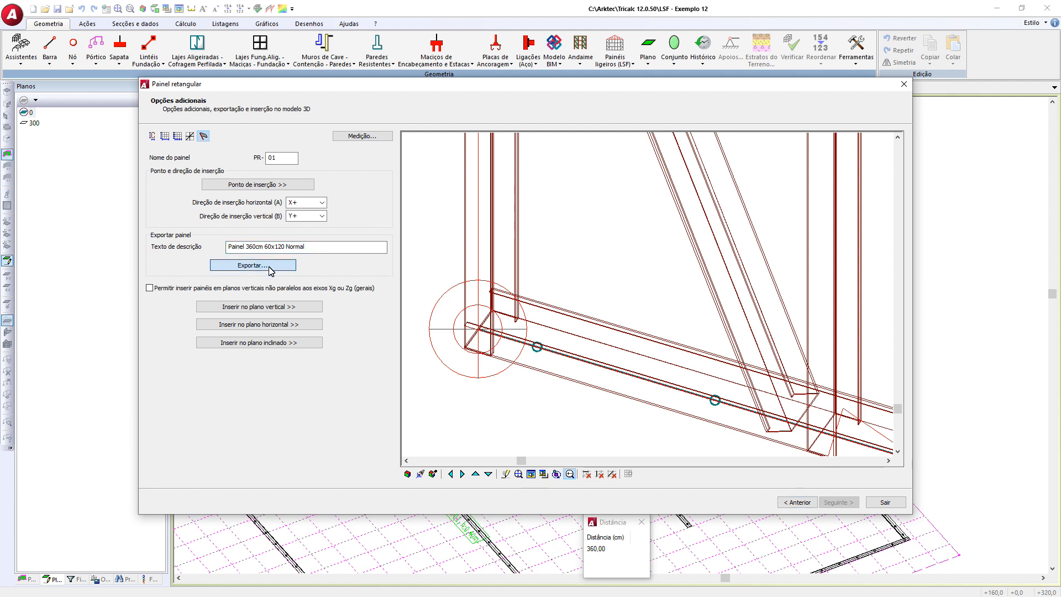
{"action": "left_click_drag", "start_coordinate": [674, 252], "coordinate": [672, 291]}
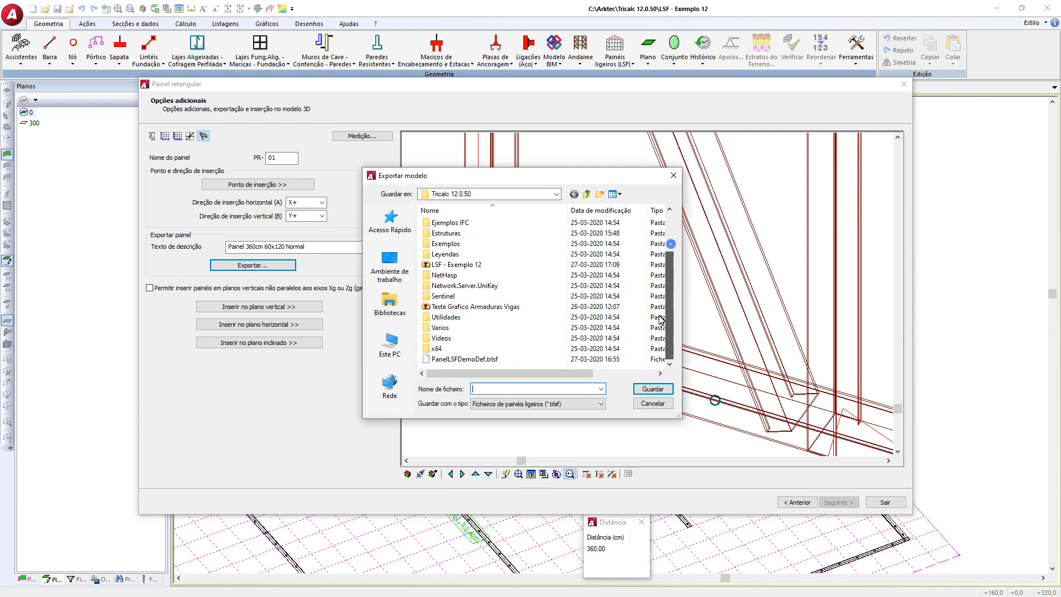
{"action": "left_click", "coordinate": [446, 359]}
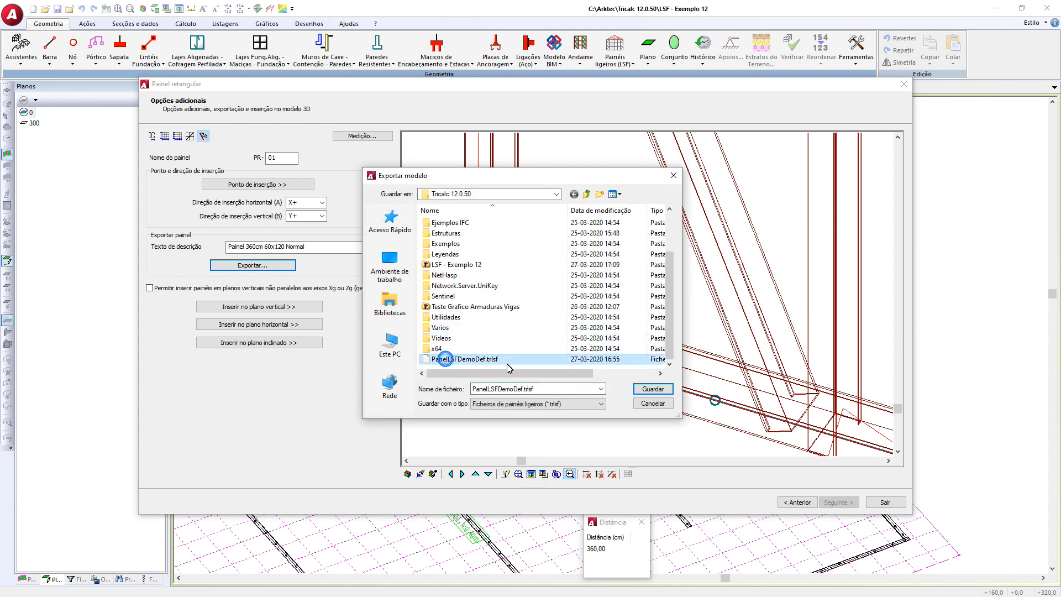
{"action": "left_click", "coordinate": [659, 391]}
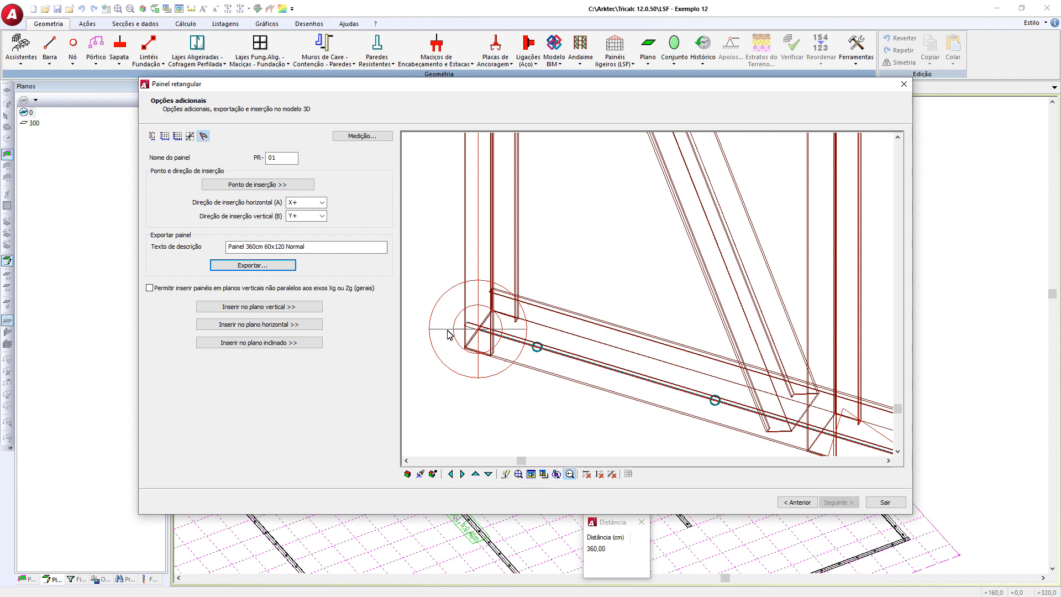
- Insert the panel in a vertical plane on the Z-direction wall from its far end corner and leave the panel definition
{"action": "left_click", "coordinate": [259, 307]}
{"action": "scroll", "coordinate": [684, 275], "scroll_direction": "up", "scroll_amount": 5}
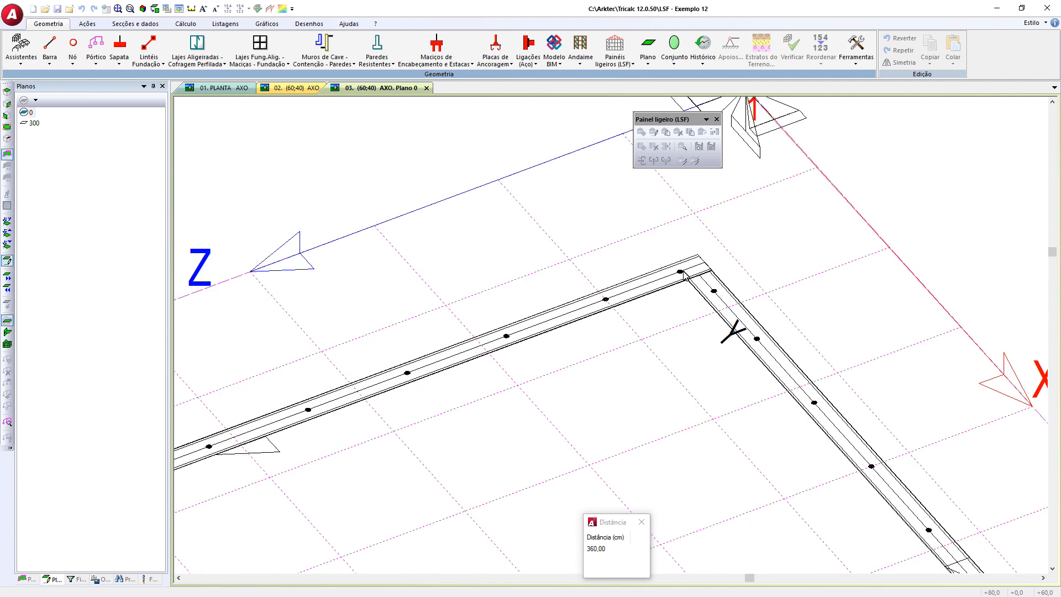
{"action": "scroll", "coordinate": [697, 269], "scroll_direction": "up", "scroll_amount": 2}
{"action": "scroll", "coordinate": [685, 332], "scroll_direction": "down", "scroll_amount": 6}
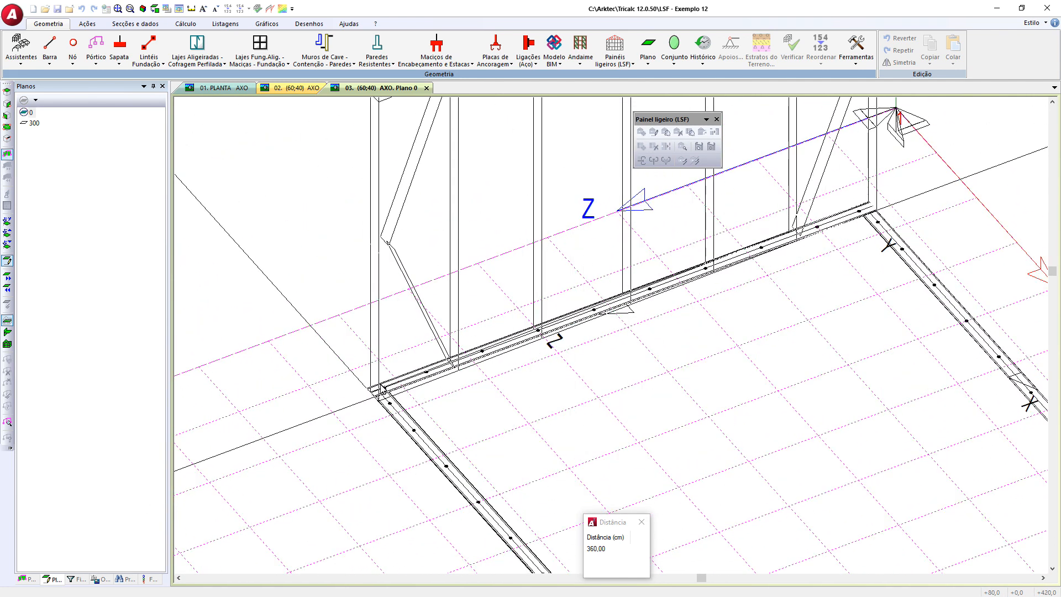
{"action": "scroll", "coordinate": [374, 396], "scroll_direction": "up", "scroll_amount": 3}
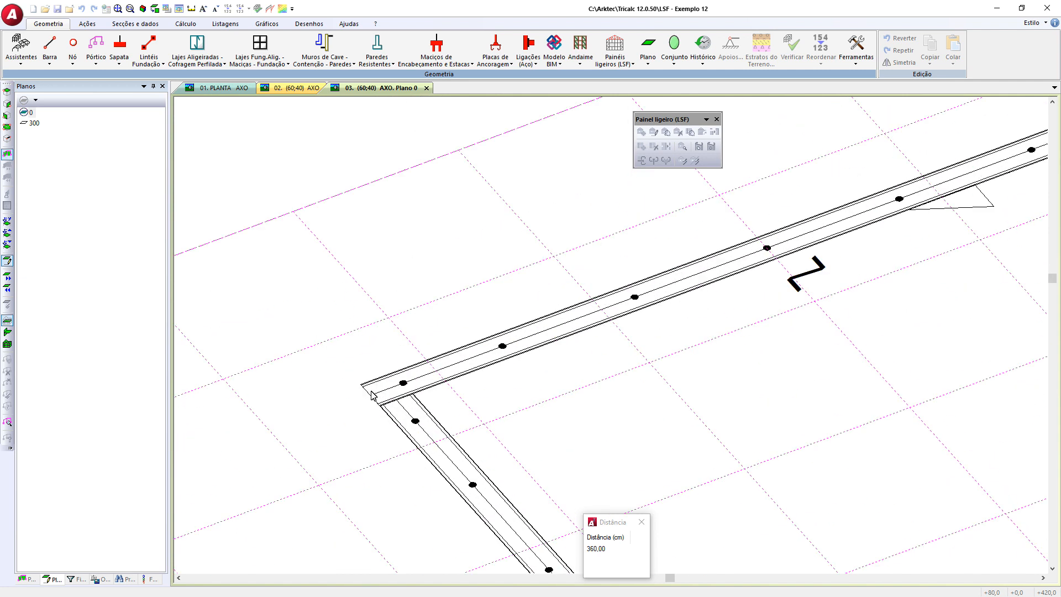
{"action": "left_click", "coordinate": [372, 398]}
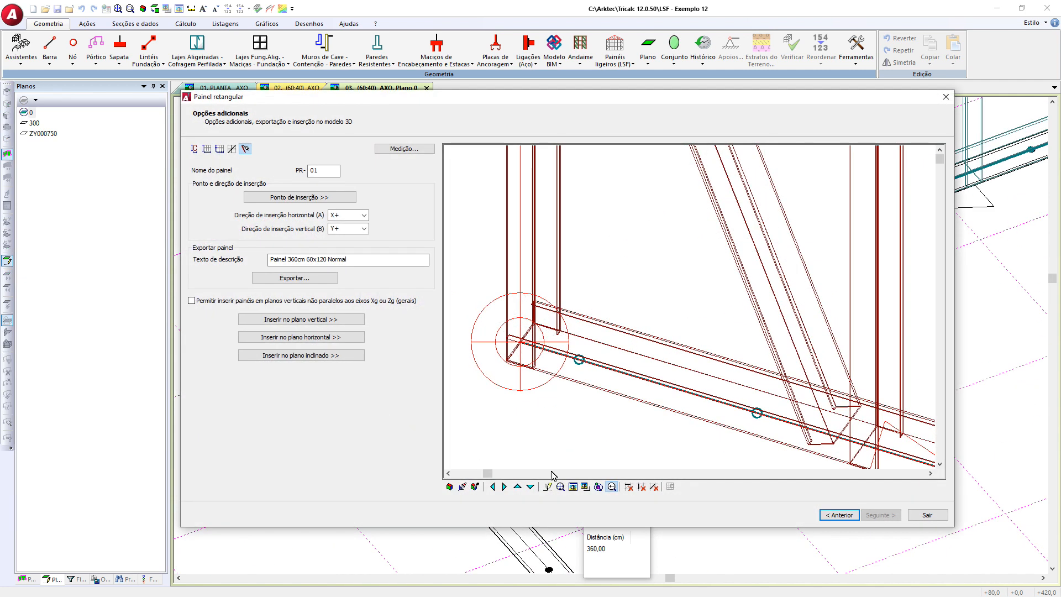
{"action": "left_click", "coordinate": [928, 515]}
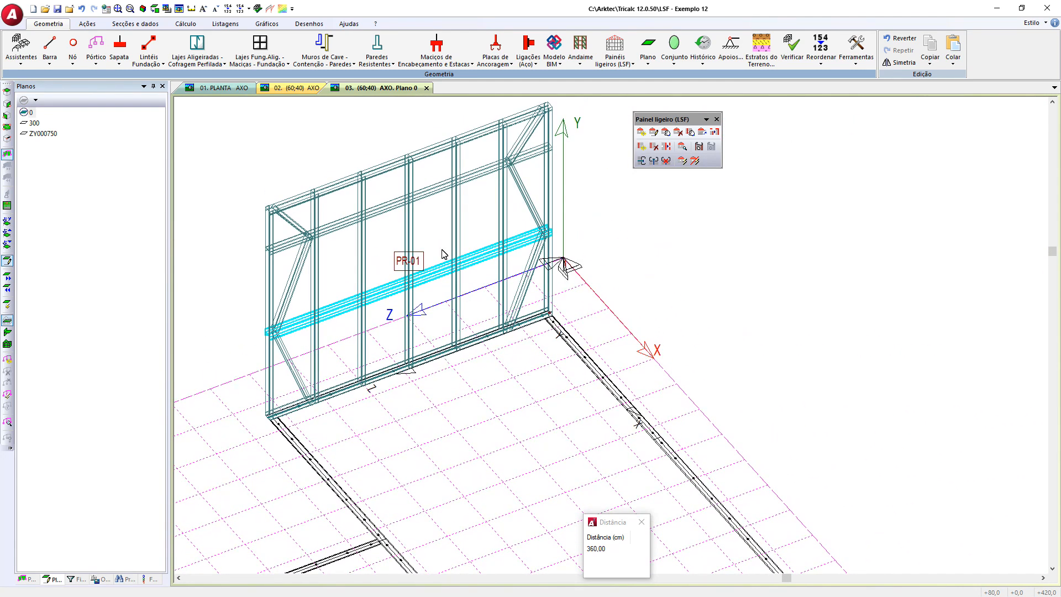
- Render the model in 3D with the bar outlines, panel label, axes and floor plan shown over the render
{"action": "left_click", "coordinate": [179, 8]}
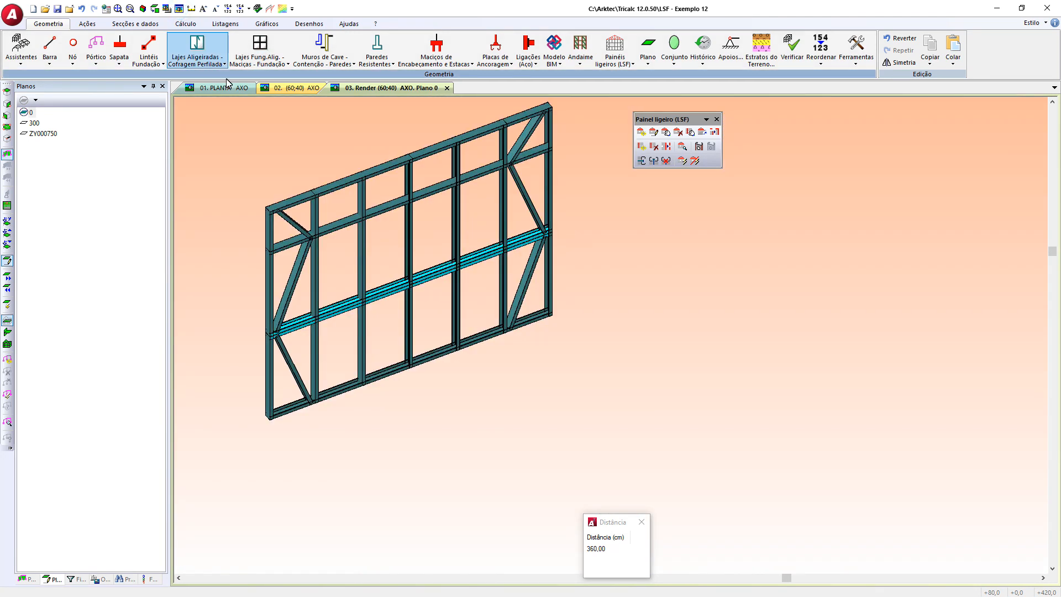
{"action": "left_click", "coordinate": [168, 9]}
{"action": "left_click", "coordinate": [578, 401]}
{"action": "left_click", "coordinate": [518, 330]}
- Examine the rendered panel and its fit on the floor plan walls from different distances and angles
{"action": "scroll", "coordinate": [640, 326], "scroll_direction": "down", "scroll_amount": 4}
{"action": "scroll", "coordinate": [640, 326], "scroll_direction": "down", "scroll_amount": 1}
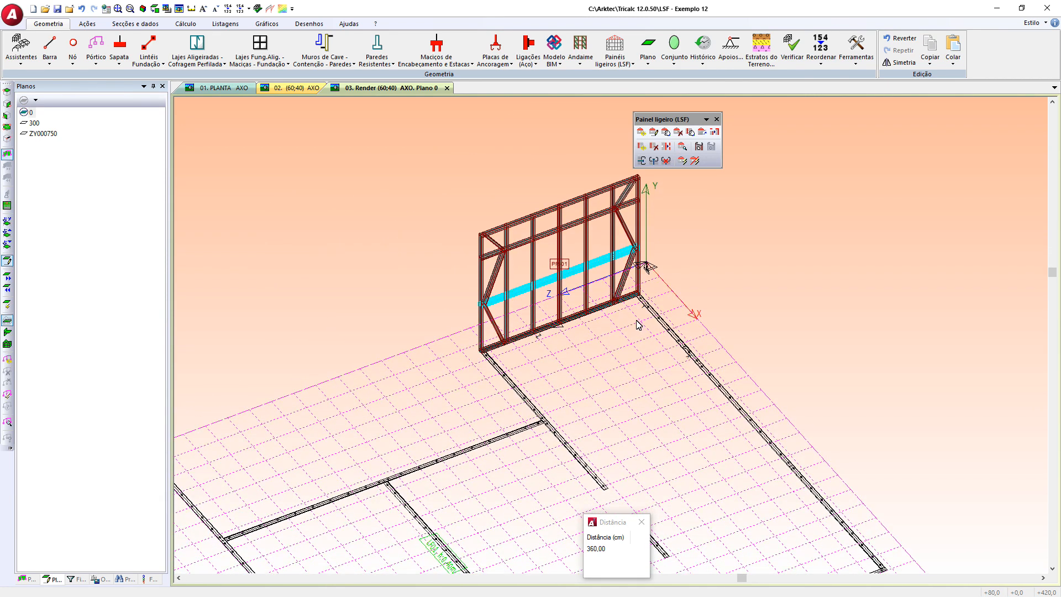
{"action": "scroll", "coordinate": [583, 308], "scroll_direction": "up", "scroll_amount": 3}
{"action": "middle_click_drag", "start_coordinate": [547, 350], "coordinate": [555, 351]}
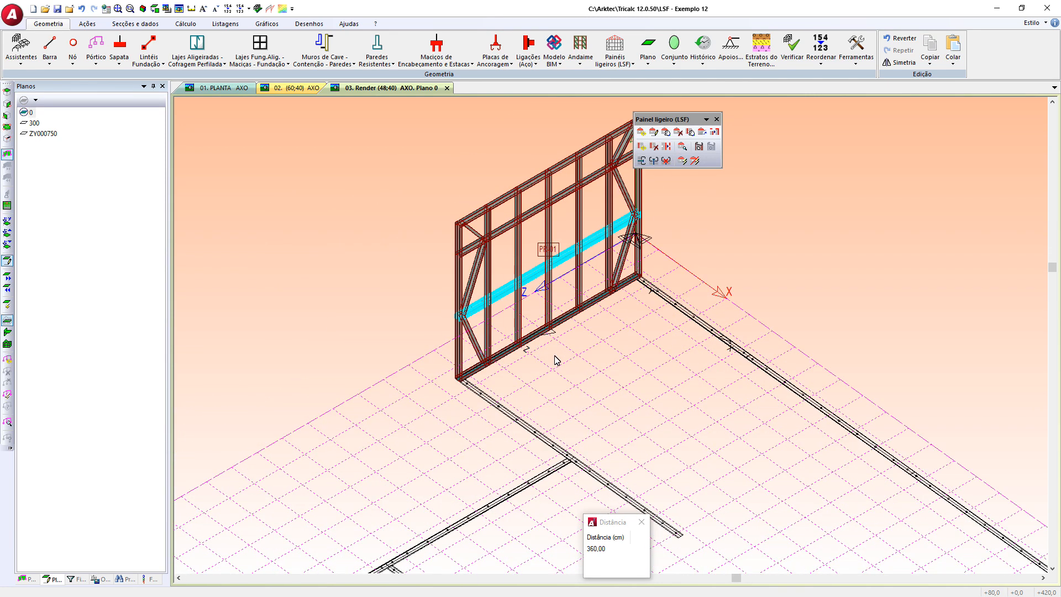
{"action": "scroll", "coordinate": [487, 396], "scroll_direction": "up", "scroll_amount": 3}
{"action": "scroll", "coordinate": [493, 391], "scroll_direction": "down", "scroll_amount": 2}
{"action": "middle_click_drag", "start_coordinate": [494, 391], "coordinate": [390, 432]}
{"action": "scroll", "coordinate": [391, 437], "scroll_direction": "down", "scroll_amount": 2}
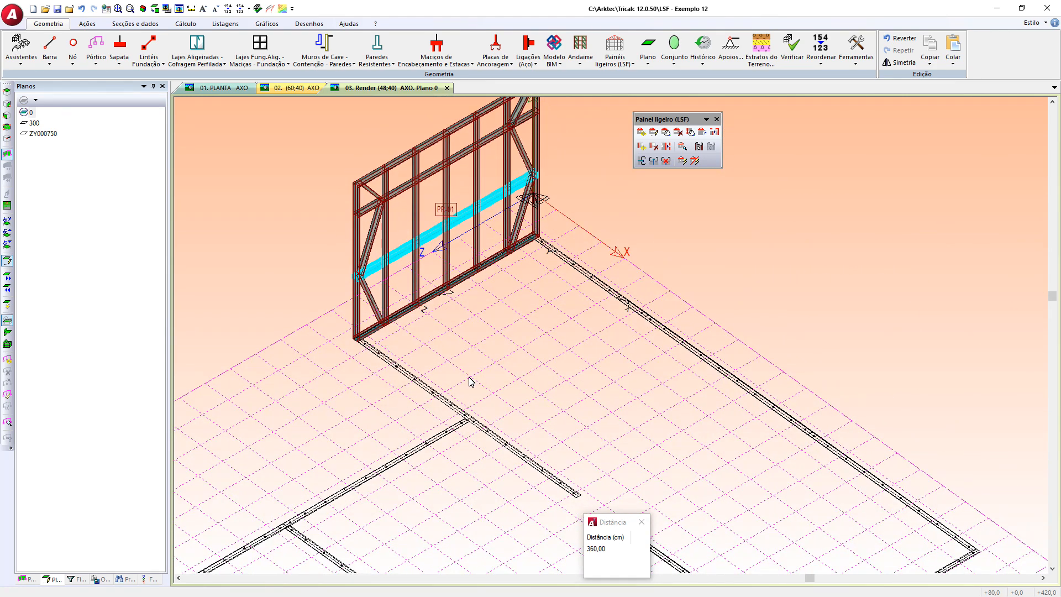
{"action": "middle_click_drag", "start_coordinate": [488, 379], "coordinate": [477, 414]}
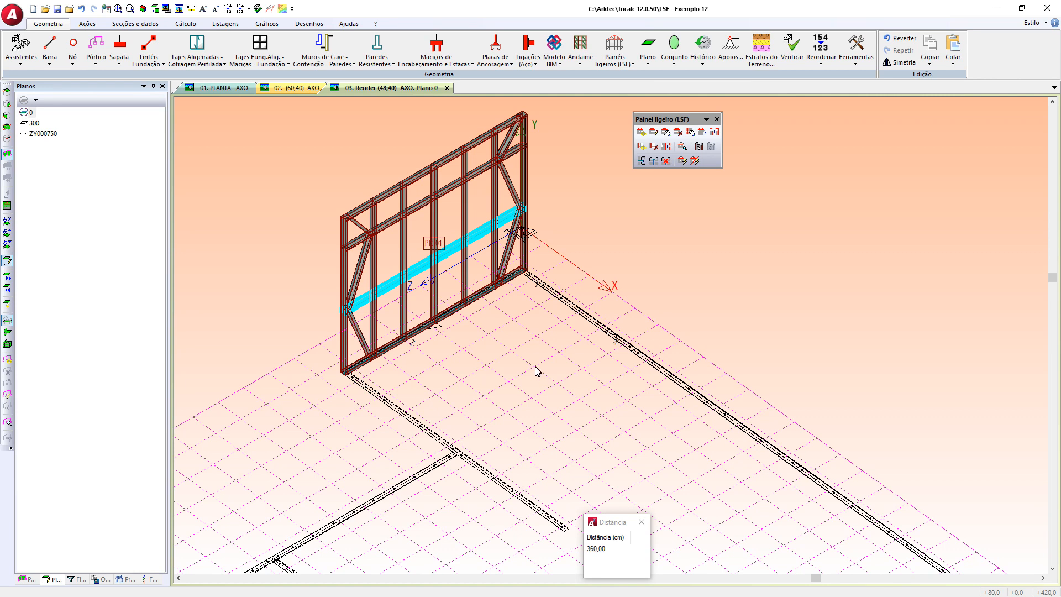
- Start a new light panel definition by loading PR-01 "Painel 360cm 60x120 Normal" from PanelLSFDemoDef.trlsf
{"action": "scroll", "coordinate": [535, 371], "scroll_direction": "up", "scroll_amount": 5}
{"action": "left_click", "coordinate": [615, 60]}
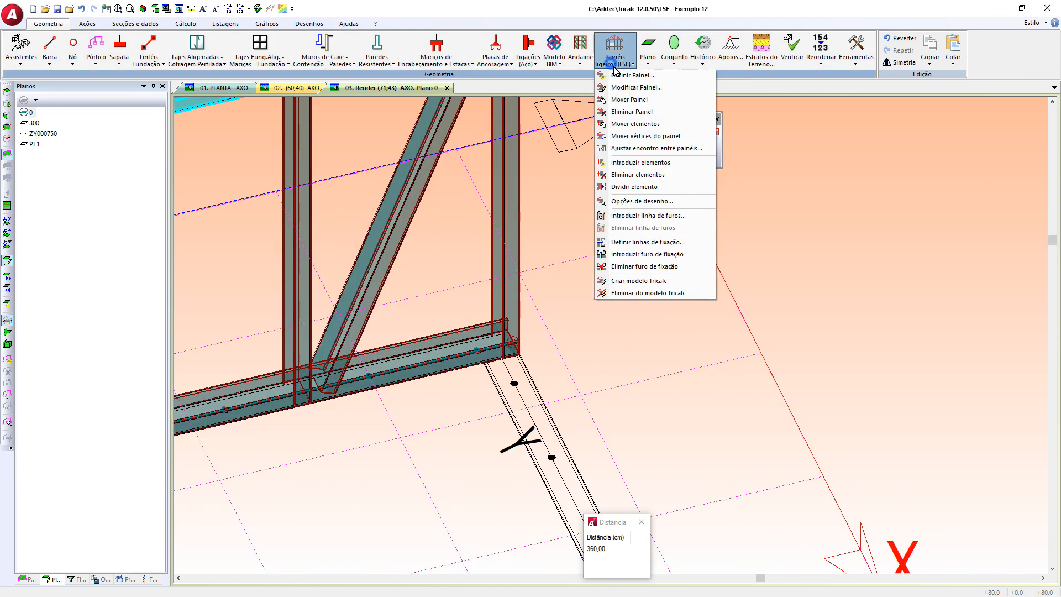
{"action": "left_click", "coordinate": [619, 78]}
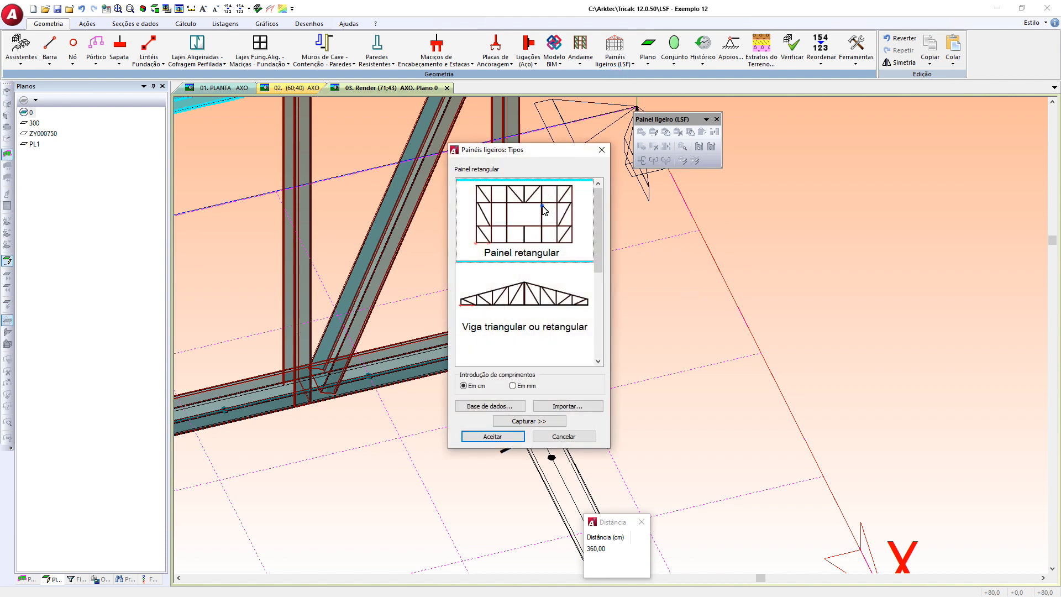
{"action": "left_click", "coordinate": [494, 407]}
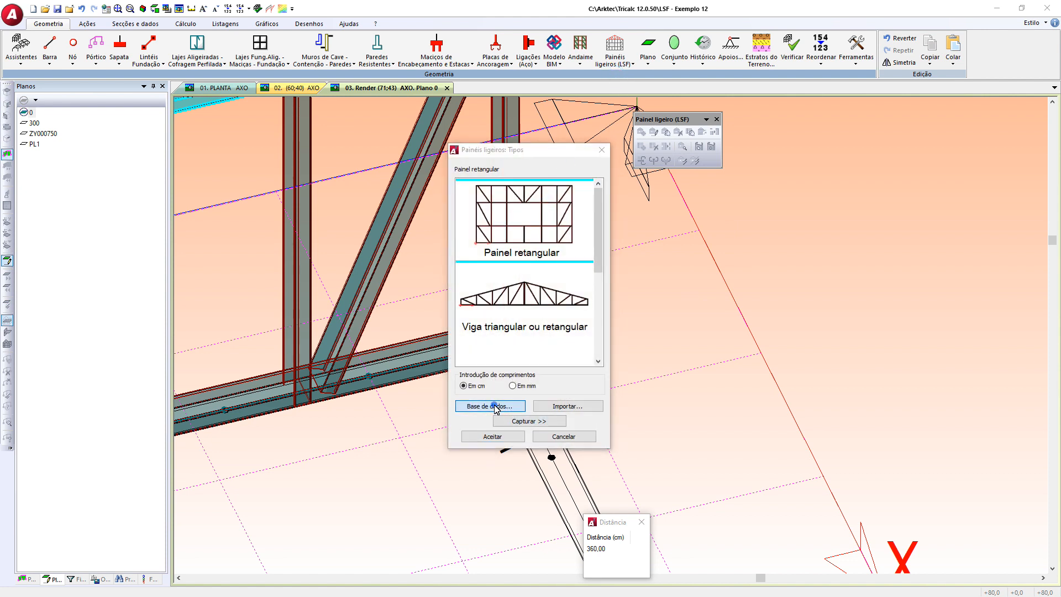
{"action": "scroll", "coordinate": [675, 253], "scroll_direction": "down", "scroll_amount": 2}
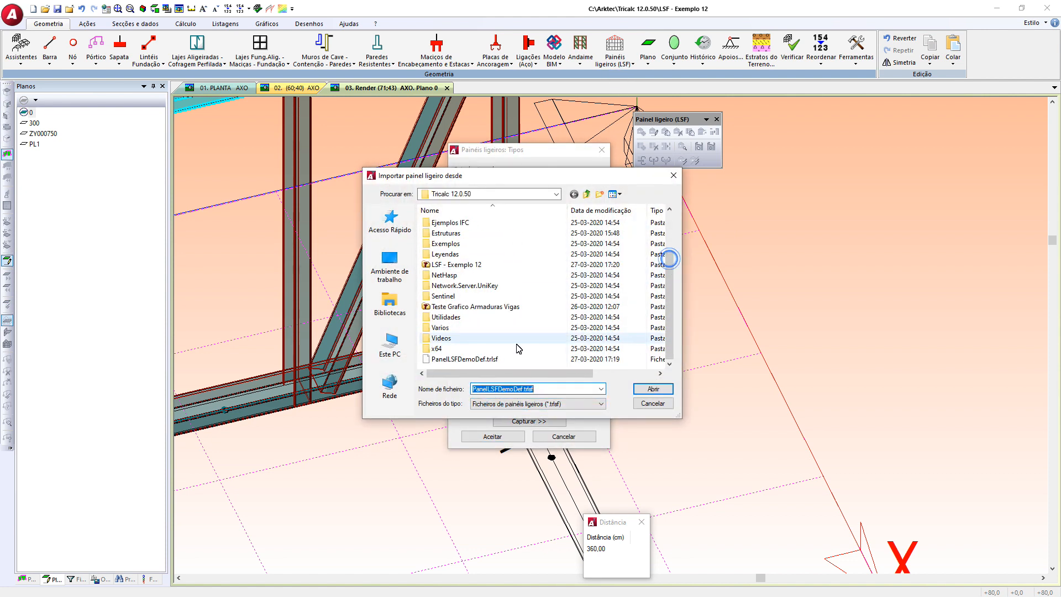
{"action": "left_click", "coordinate": [476, 359]}
{"action": "left_click", "coordinate": [644, 392]}
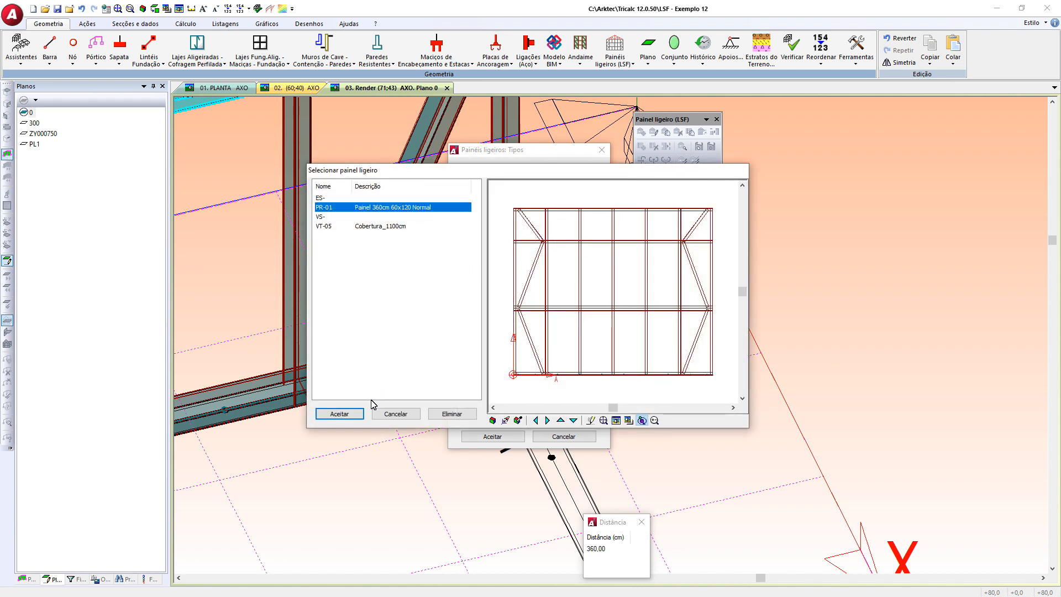
{"action": "left_click", "coordinate": [360, 417]}
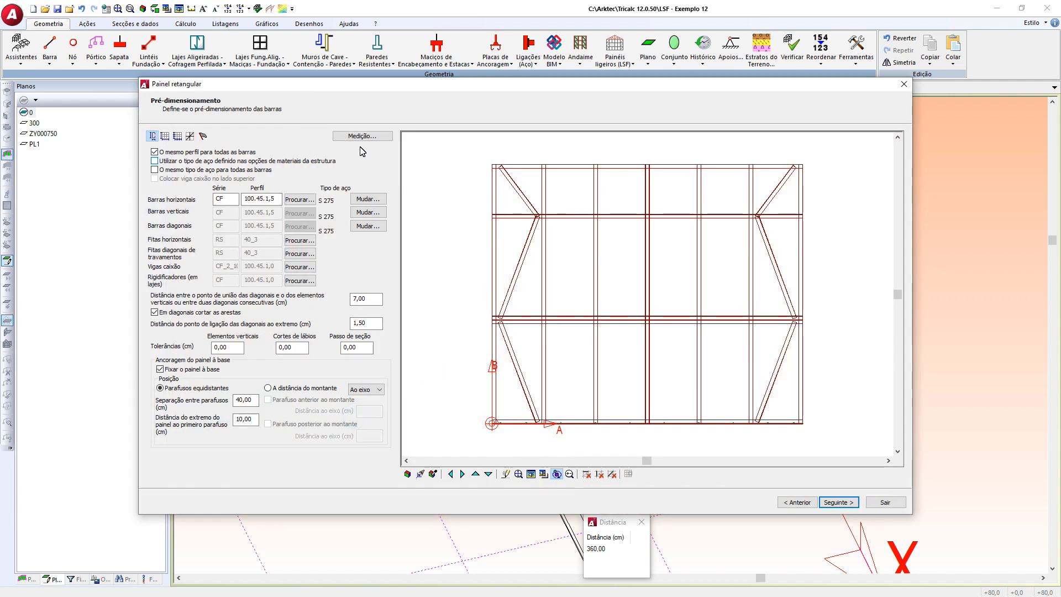
- Set the loaded panel's insertion point to the back edge point of its lower starting corner
{"action": "left_click", "coordinate": [204, 136]}
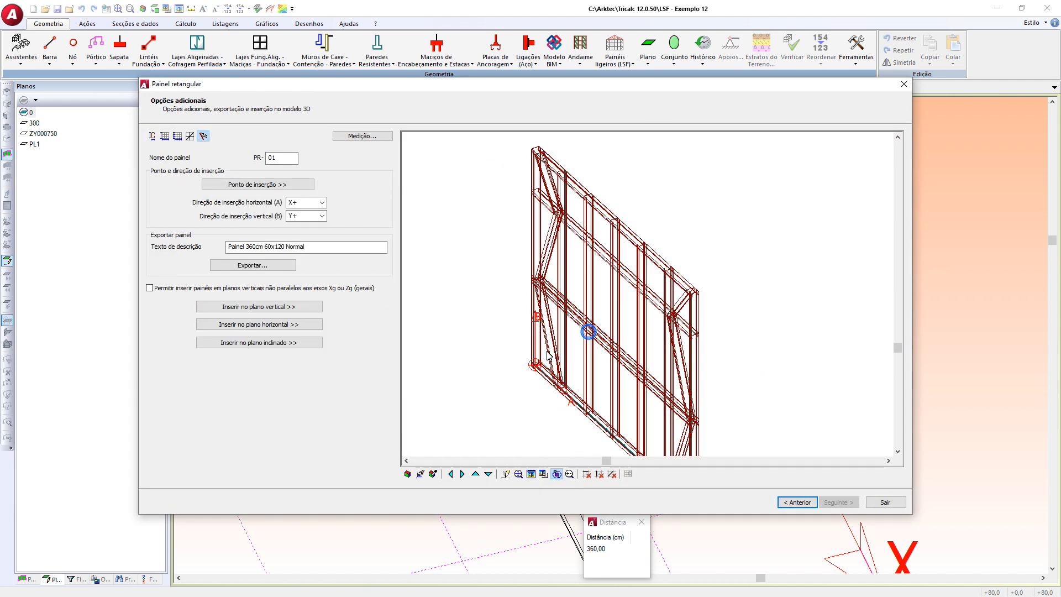
{"action": "scroll", "coordinate": [541, 362], "scroll_direction": "up", "scroll_amount": 3}
{"action": "scroll", "coordinate": [539, 365], "scroll_direction": "up", "scroll_amount": 2}
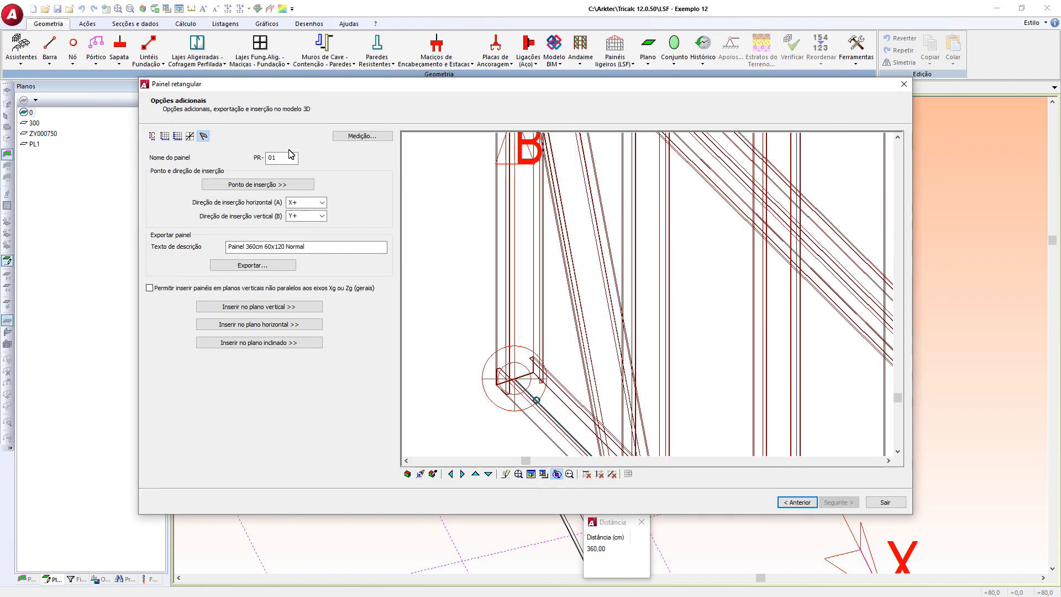
{"action": "left_click", "coordinate": [257, 185]}
{"action": "scroll", "coordinate": [498, 354], "scroll_direction": "up", "scroll_amount": 2}
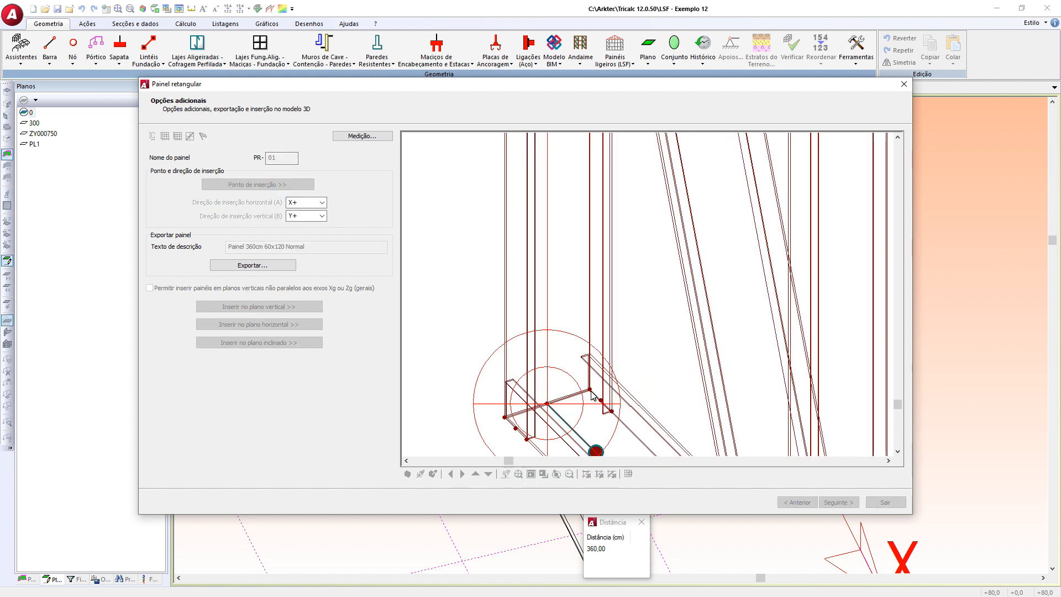
{"action": "left_click", "coordinate": [590, 390]}
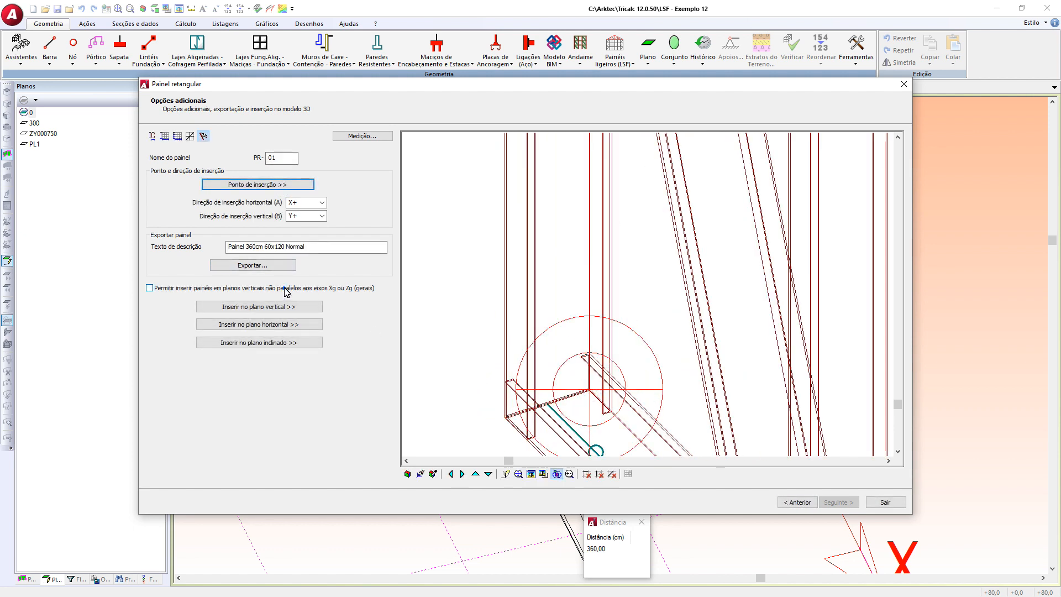
- Insert the loaded panel in a vertical plane along the adjoining wall, from the first panel's lower outer corner towards the wall's outer-edge mark, and close the definition
{"action": "left_click", "coordinate": [304, 307]}
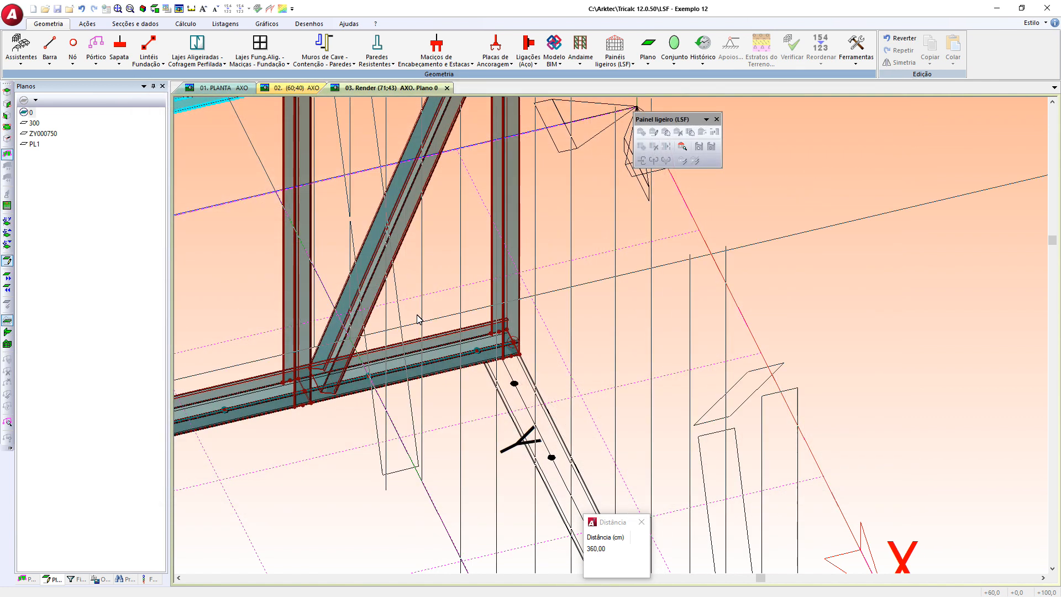
{"action": "scroll", "coordinate": [575, 376], "scroll_direction": "up", "scroll_amount": 3}
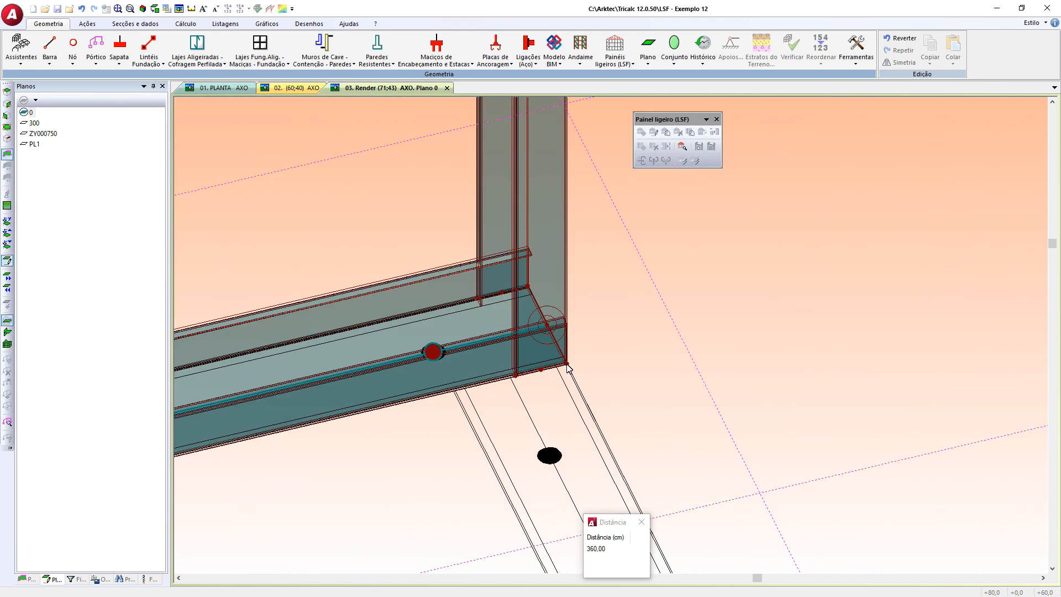
{"action": "scroll", "coordinate": [600, 416], "scroll_direction": "down", "scroll_amount": 5}
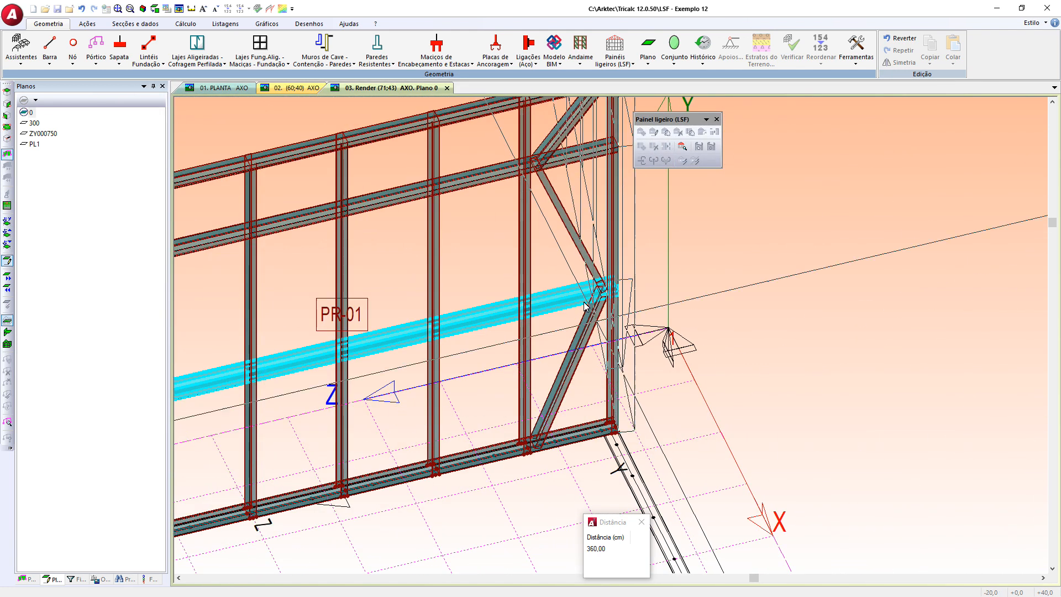
{"action": "scroll", "coordinate": [632, 406], "scroll_direction": "up", "scroll_amount": 8}
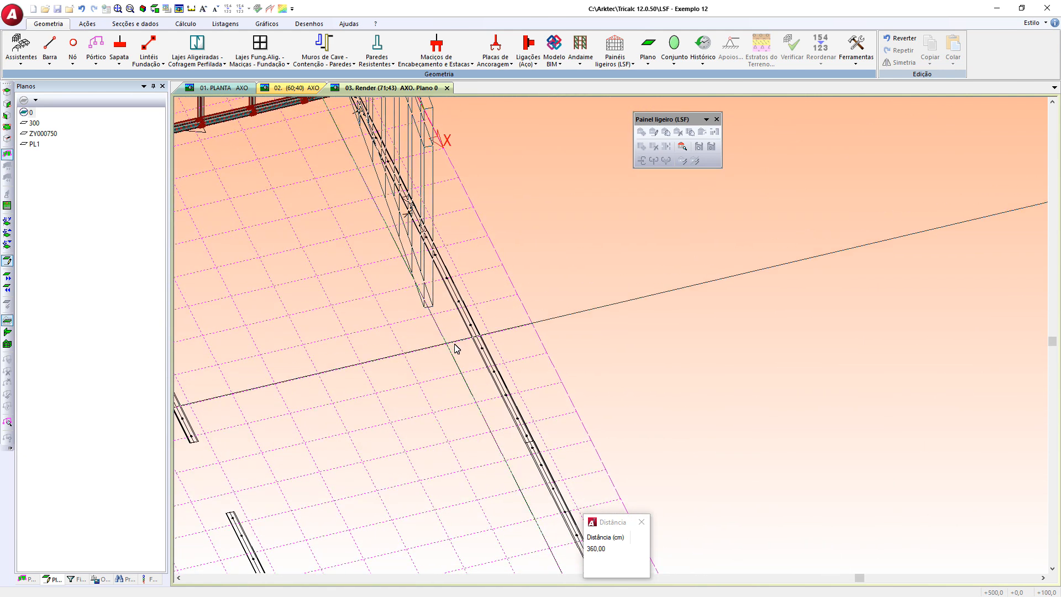
{"action": "scroll", "coordinate": [483, 335], "scroll_direction": "up", "scroll_amount": 1}
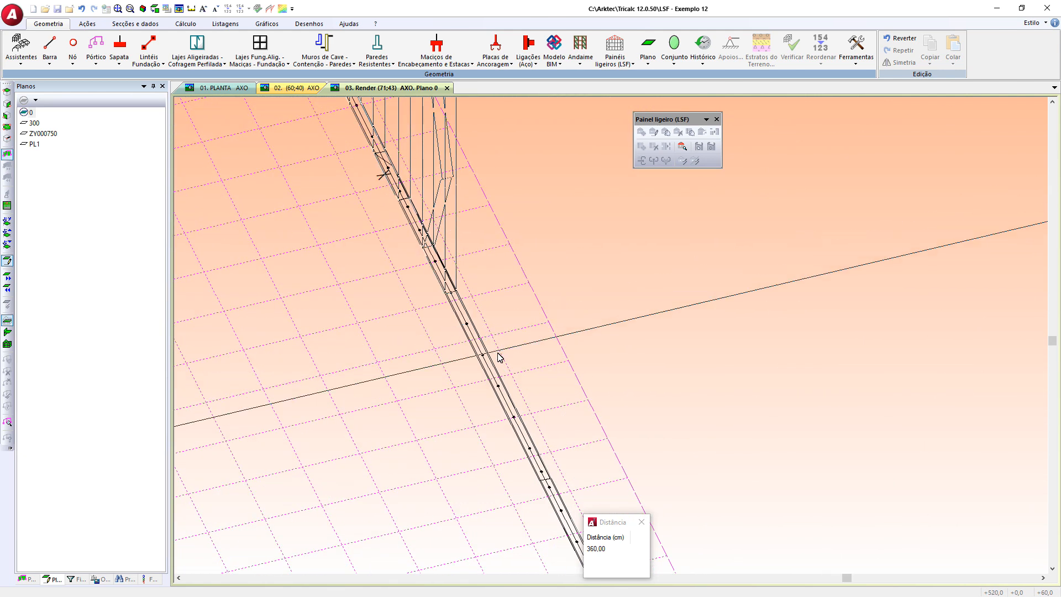
{"action": "scroll", "coordinate": [553, 475], "scroll_direction": "up", "scroll_amount": 3}
{"action": "scroll", "coordinate": [554, 482], "scroll_direction": "up", "scroll_amount": 5}
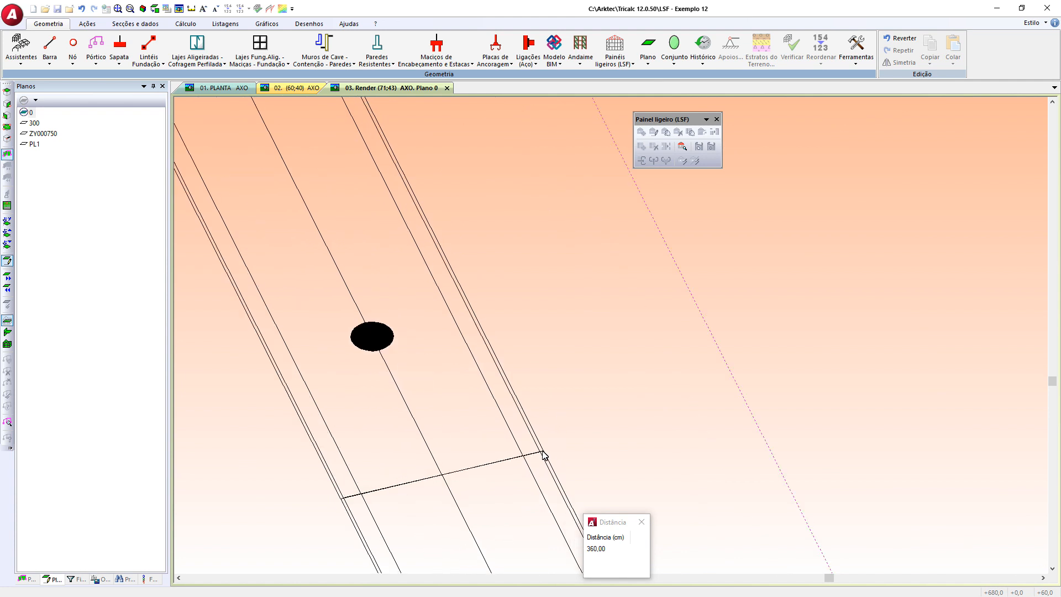
{"action": "left_click", "coordinate": [543, 452]}
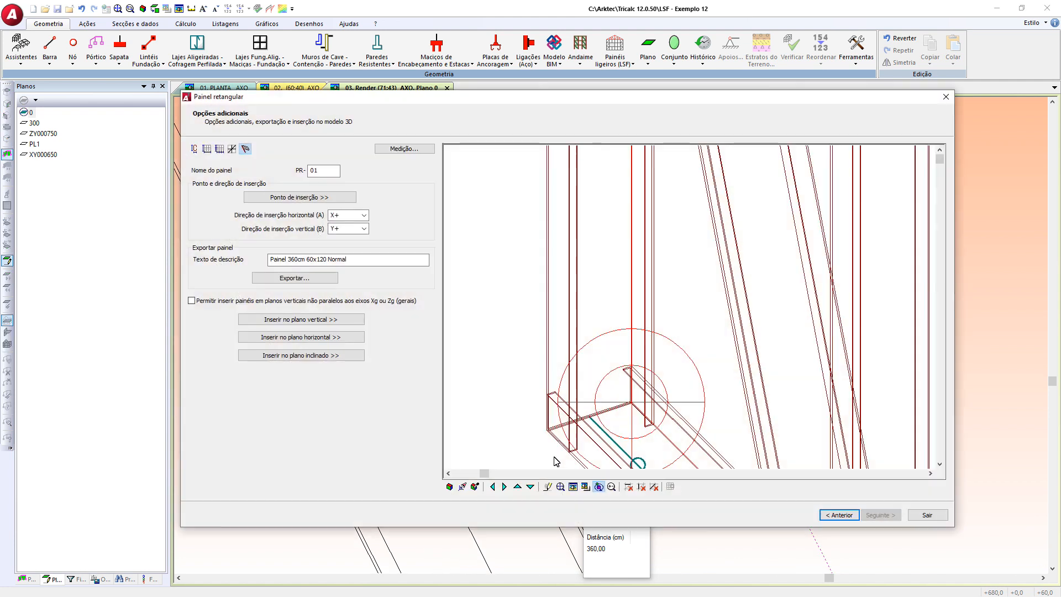
{"action": "left_click", "coordinate": [925, 516]}
- Examine the two perpendicular panels and their shared corner on the floor plan from different distances and angles
{"action": "scroll", "coordinate": [643, 415], "scroll_direction": "down", "scroll_amount": 10}
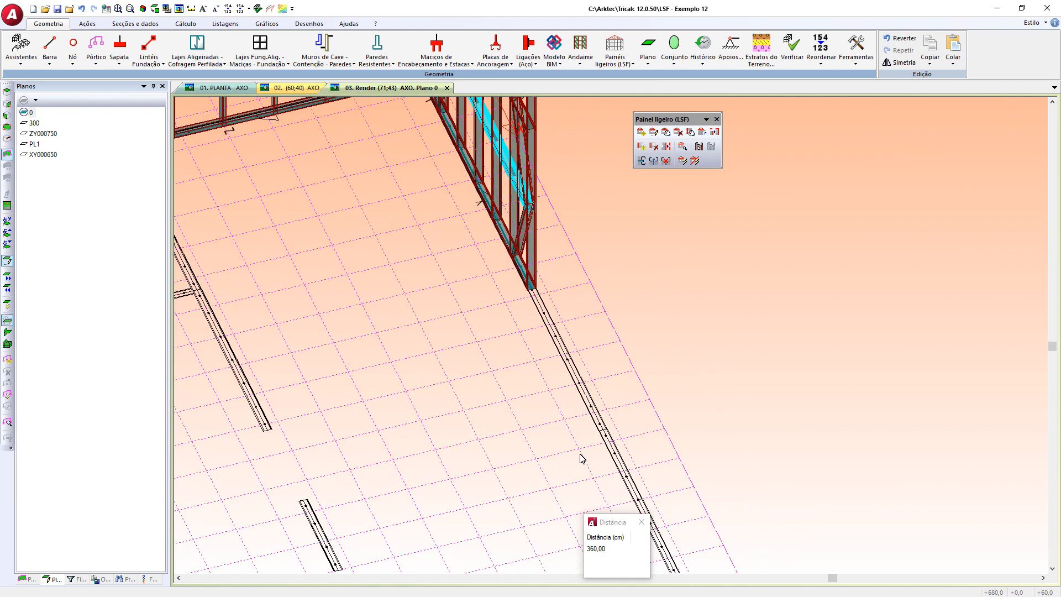
{"action": "middle_click_drag", "start_coordinate": [532, 433], "coordinate": [540, 430]}
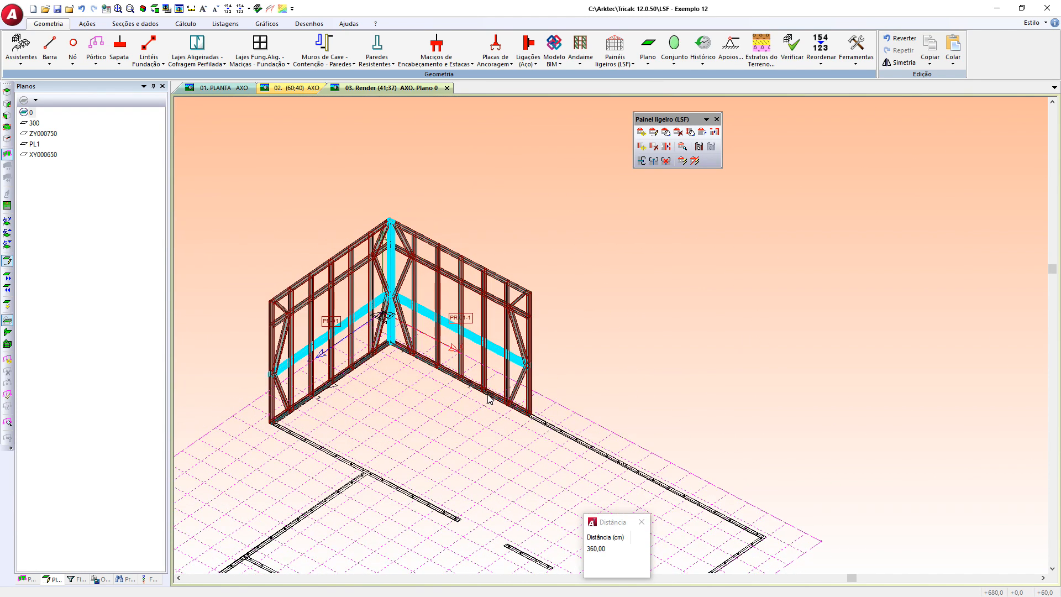
{"action": "scroll", "coordinate": [489, 398], "scroll_direction": "up", "scroll_amount": 3}
{"action": "mouse_move", "coordinate": [327, 301]}
{"action": "middle_mouse_down"}
{"action": "mouse_move", "coordinate": [431, 407]}
{"action": "mouse_move", "coordinate": [409, 407]}
{"action": "mouse_move", "coordinate": [585, 347]}
{"action": "mouse_move", "coordinate": [522, 337]}
{"action": "mouse_move", "coordinate": [609, 349]}
{"action": "mouse_move", "coordinate": [692, 379]}
{"action": "mouse_move", "coordinate": [634, 324]}
{"action": "middle_mouse_up"}
{"action": "scroll", "coordinate": [585, 347], "scroll_direction": "up", "scroll_amount": 7}
{"action": "scroll", "coordinate": [615, 353], "scroll_direction": "down", "scroll_amount": 7}
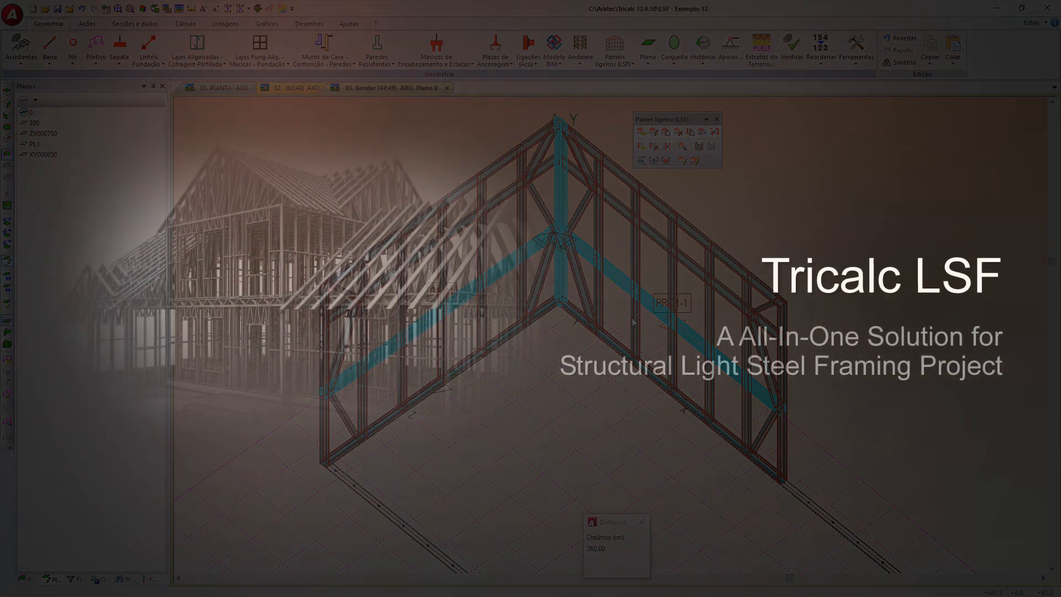